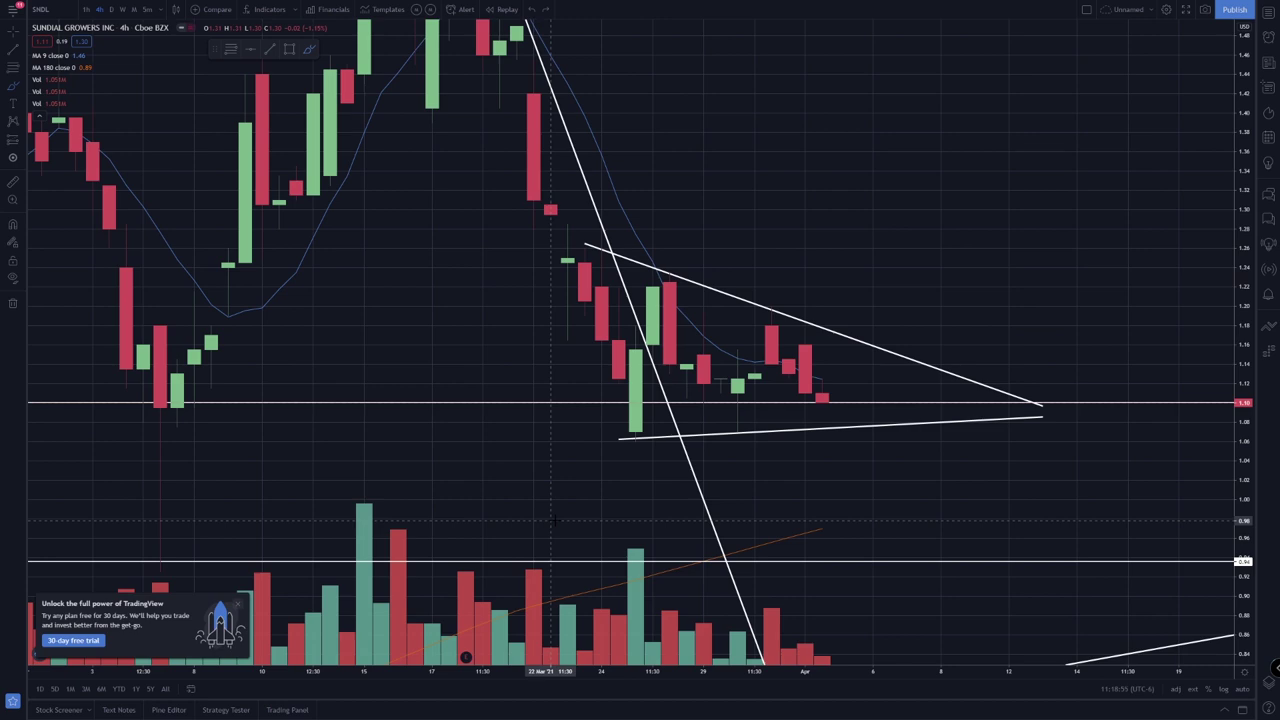
Brush around the mid-to-late March decline at the trendline, trace the March price path on the 4-hour chart, and undo the strokes.
{"action": "scroll", "coordinate": [640, 490], "scroll_direction": "down", "scroll_amount": 6}
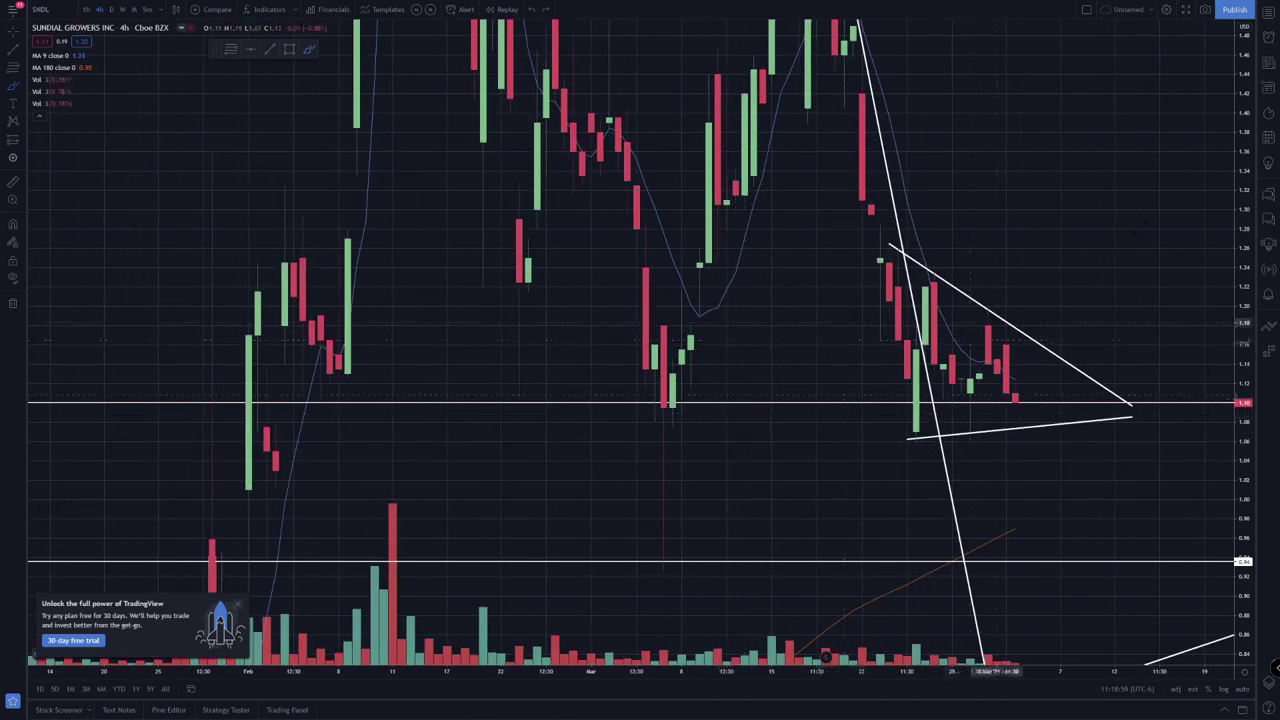
{"action": "left_click_drag", "start_coordinate": [1239, 54], "coordinate": [1181, 485]}
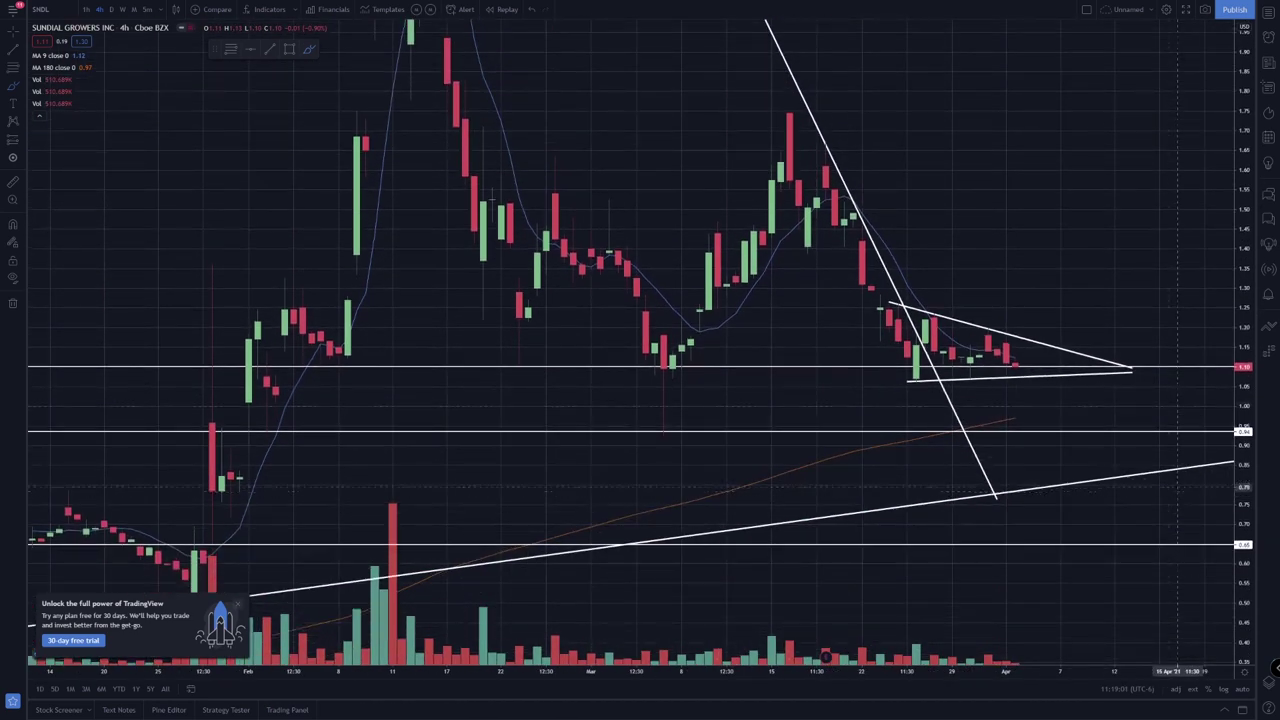
{"action": "left_click_drag", "start_coordinate": [1238, 99], "coordinate": [1196, 350]}
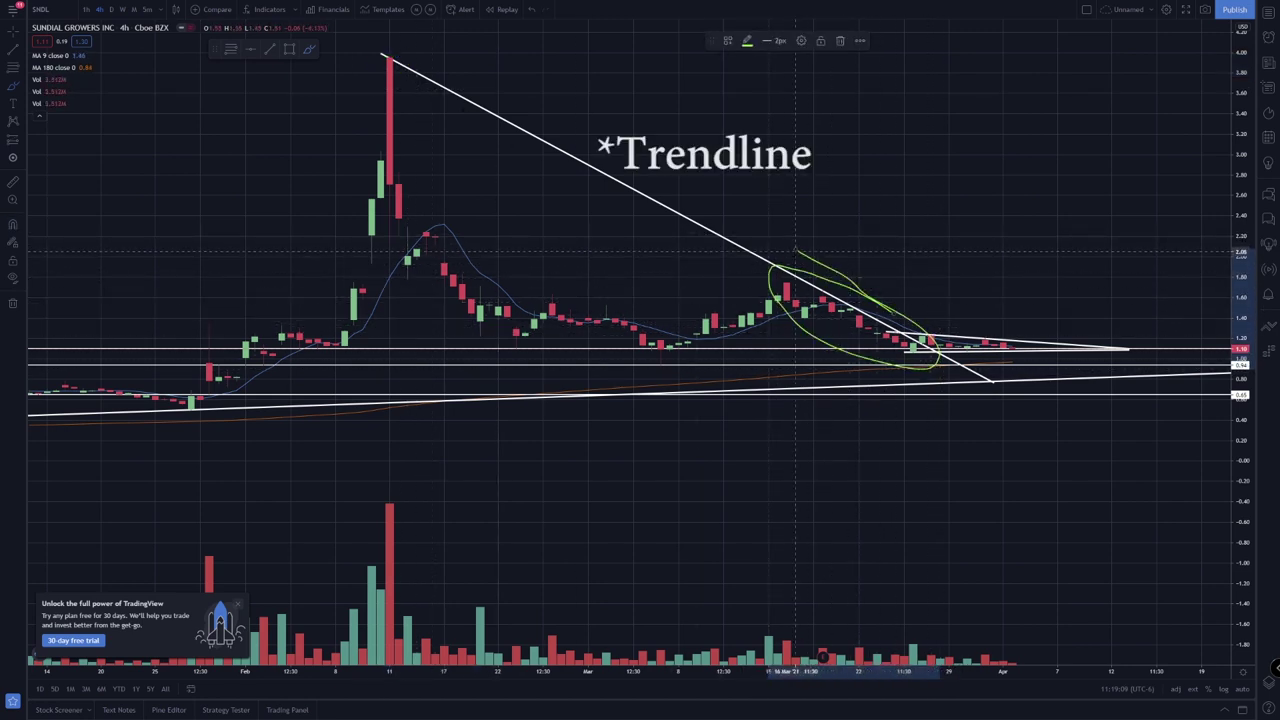
{"action": "mouse_move", "coordinate": [680, 346]}
{"action": "left_mouse_down"}
{"action": "mouse_move", "coordinate": [787, 281]}
{"action": "mouse_move", "coordinate": [822, 298]}
{"action": "left_mouse_up"}
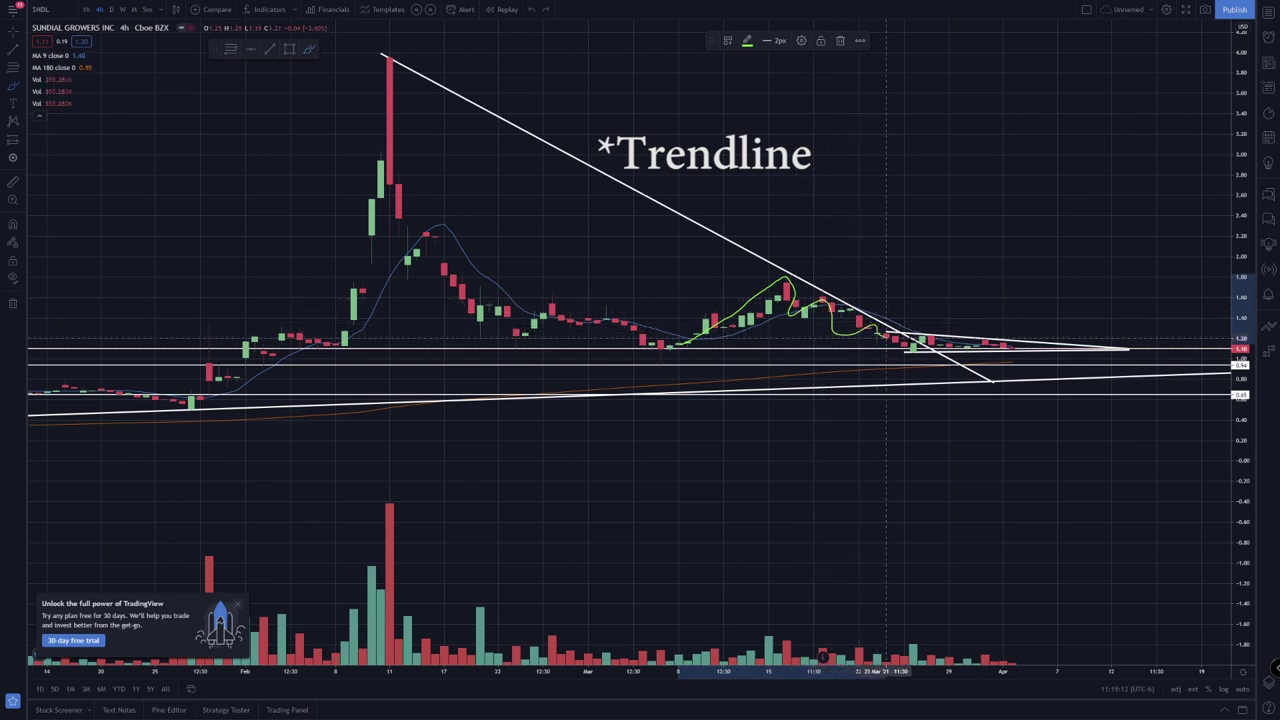
{"action": "left_click_drag", "start_coordinate": [886, 338], "coordinate": [922, 341]}
{"action": "key", "text": "ctrl+z"}
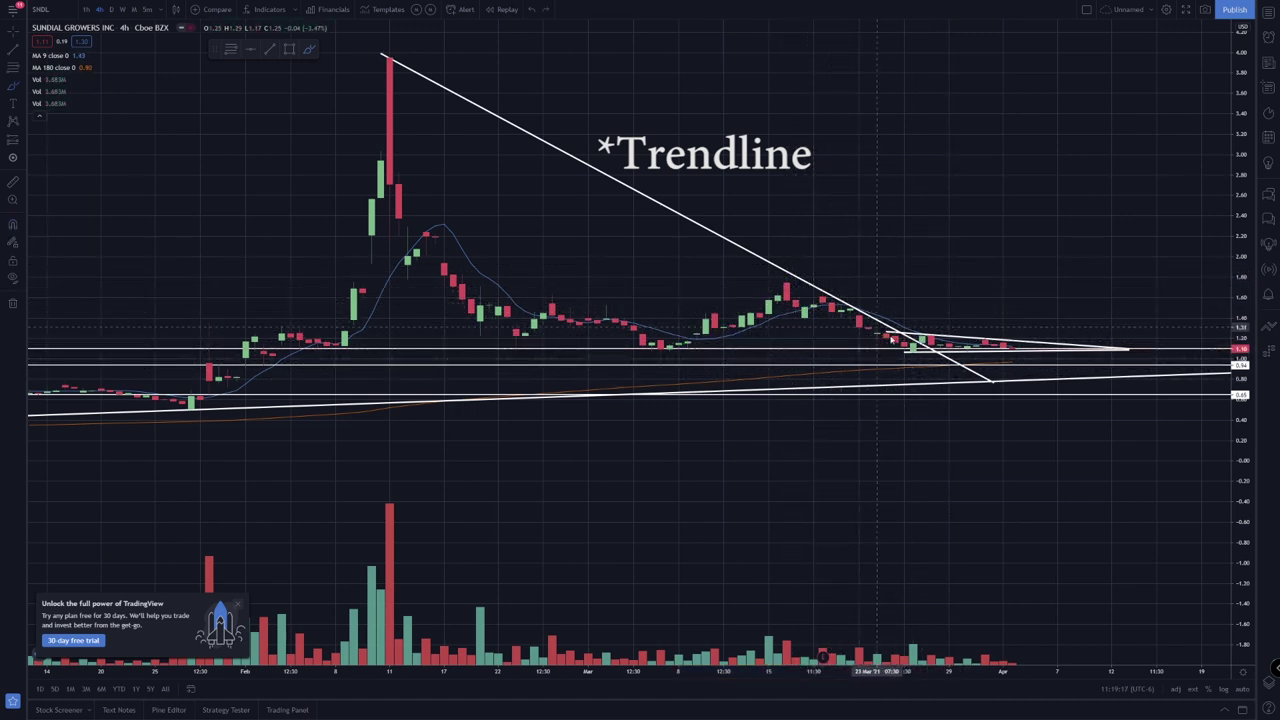
Trace the decline from the mid-March high to the latest 4-hour candle with the brush and undo the stroke.
{"action": "left_click_drag", "start_coordinate": [1238, 488], "coordinate": [1238, 282]}
{"action": "left_click_drag", "start_coordinate": [1211, 198], "coordinate": [1192, 80]}
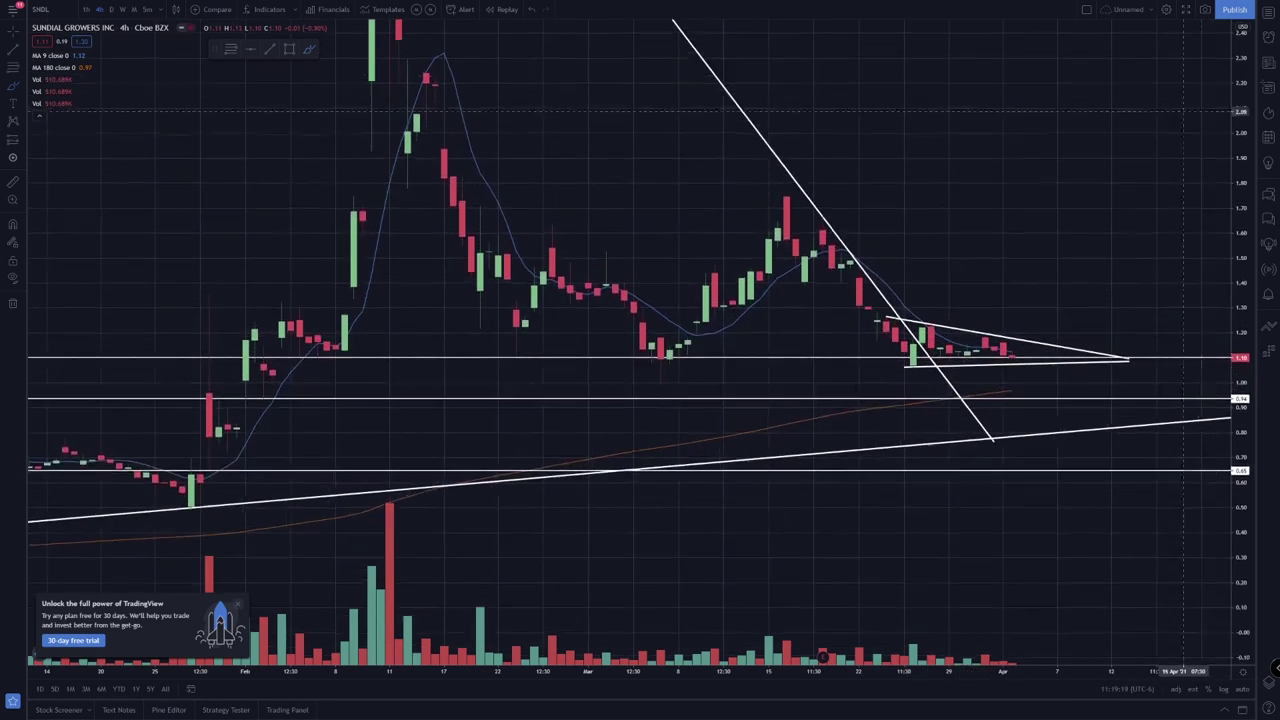
{"action": "mouse_move", "coordinate": [769, 216]}
{"action": "left_mouse_down"}
{"action": "mouse_move", "coordinate": [805, 267]}
{"action": "mouse_move", "coordinate": [1013, 359]}
{"action": "left_mouse_up"}
{"action": "key", "text": "ctrl+z"}
Mark the 26 March candle, trace the dip and rebound from 23 to 26 March inside the triangle, and clear both strokes.
{"action": "left_click_drag", "start_coordinate": [1237, 548], "coordinate": [1256, 384]}
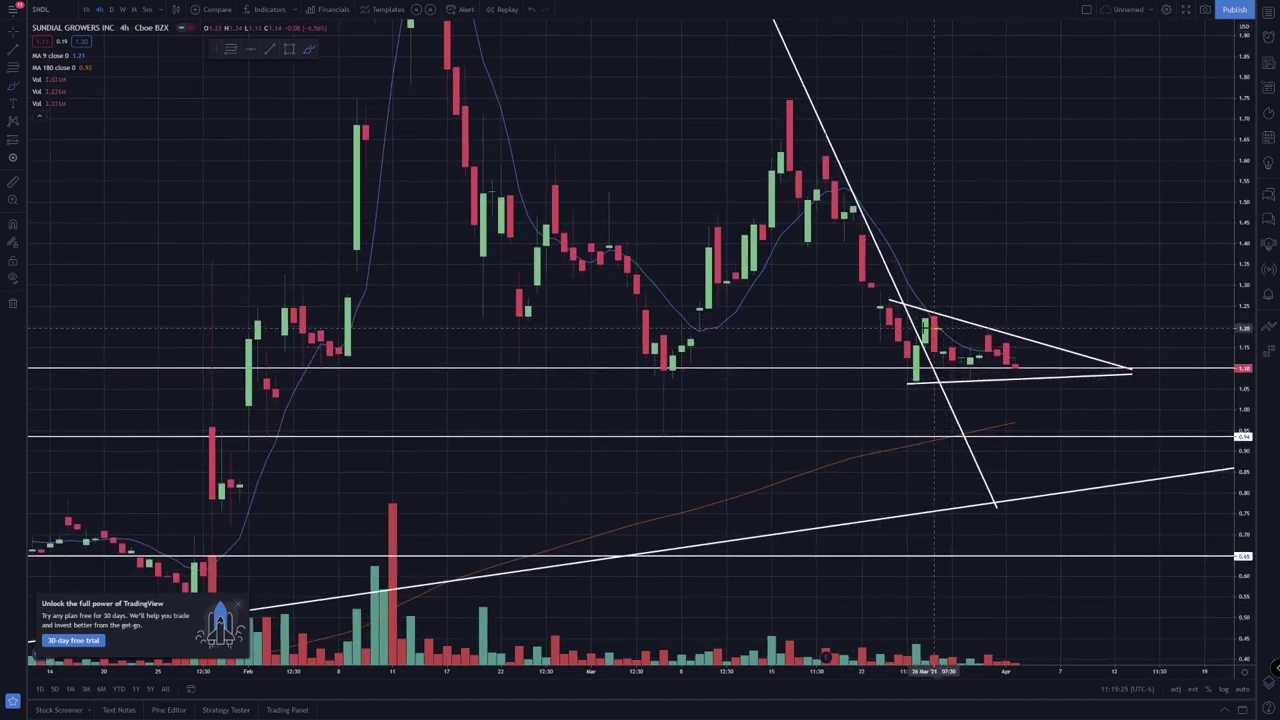
{"action": "left_click_drag", "start_coordinate": [935, 328], "coordinate": [943, 355]}
{"action": "key", "text": "Delete"}
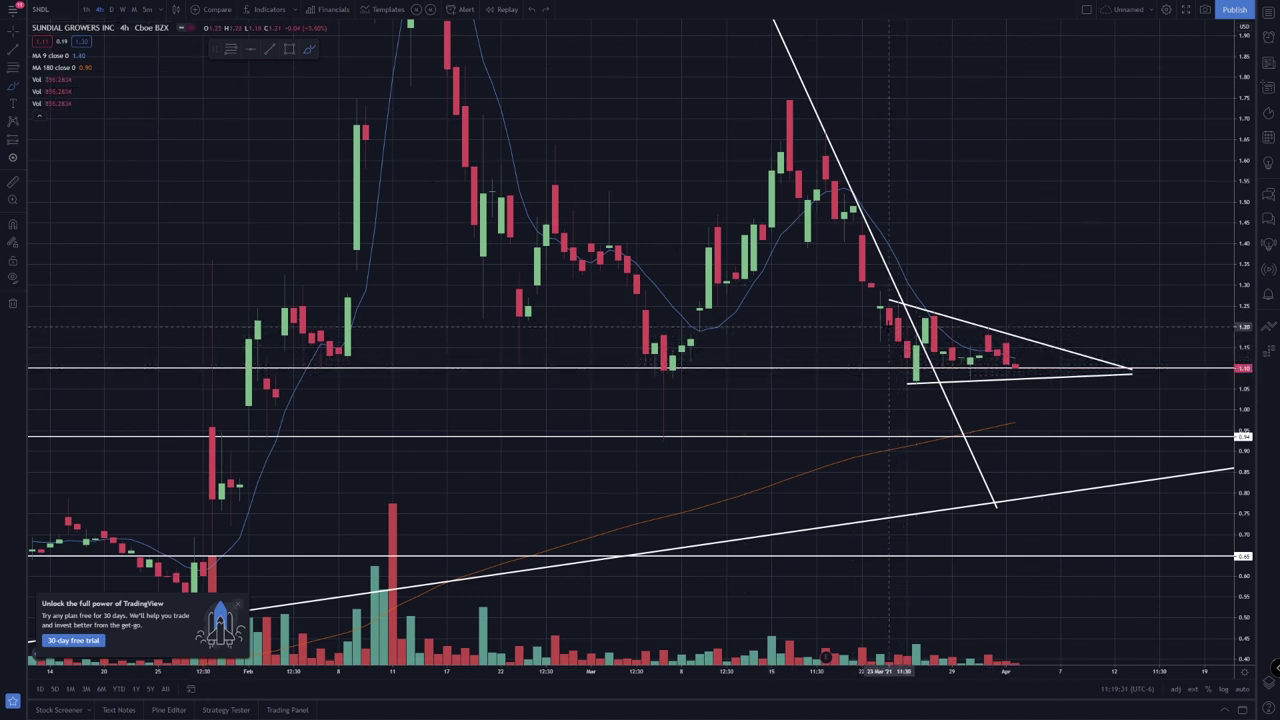
{"action": "left_click_drag", "start_coordinate": [888, 320], "coordinate": [907, 348]}
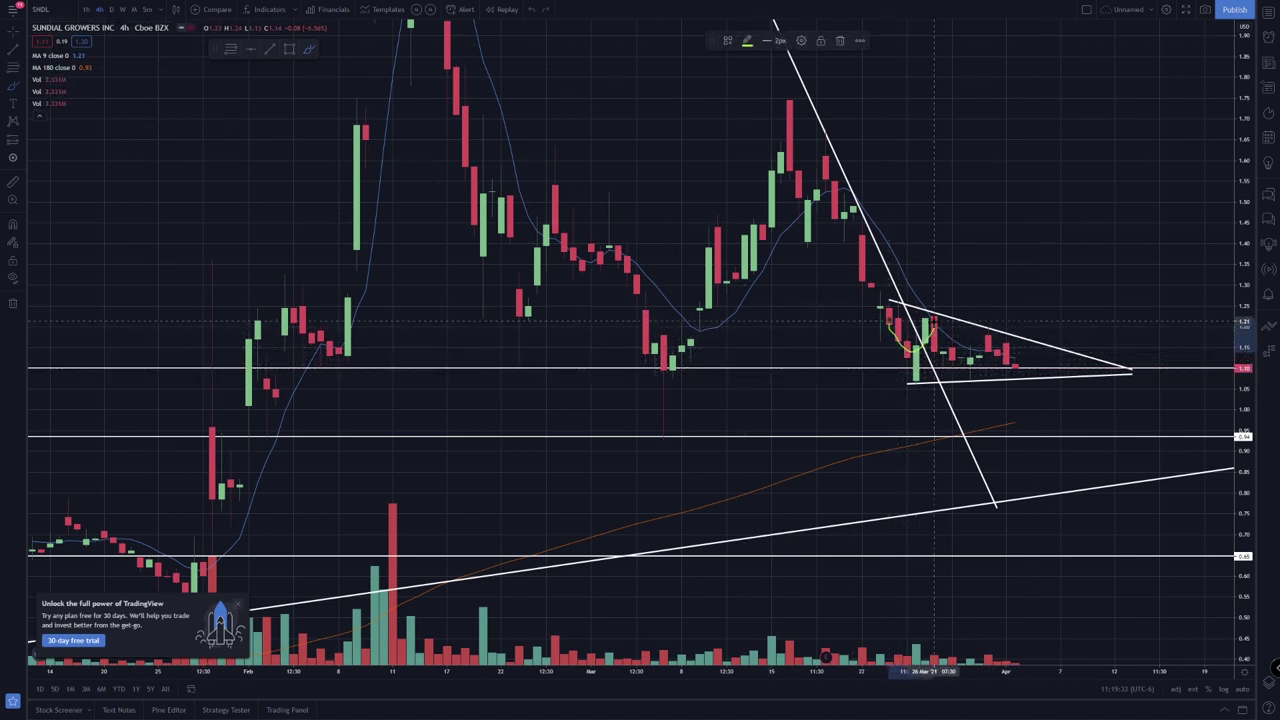
{"action": "key", "text": "ctrl+z"}
Trace the 9-period moving average from mid-March to April, mark the rebound up to it near 1.22, and undo both strokes.
{"action": "mouse_move", "coordinate": [763, 272]}
{"action": "left_mouse_down"}
{"action": "mouse_move", "coordinate": [861, 190]}
{"action": "mouse_move", "coordinate": [997, 349]}
{"action": "mouse_move", "coordinate": [1051, 374]}
{"action": "left_mouse_up"}
{"action": "left_click_drag", "start_coordinate": [907, 372], "coordinate": [934, 319]}
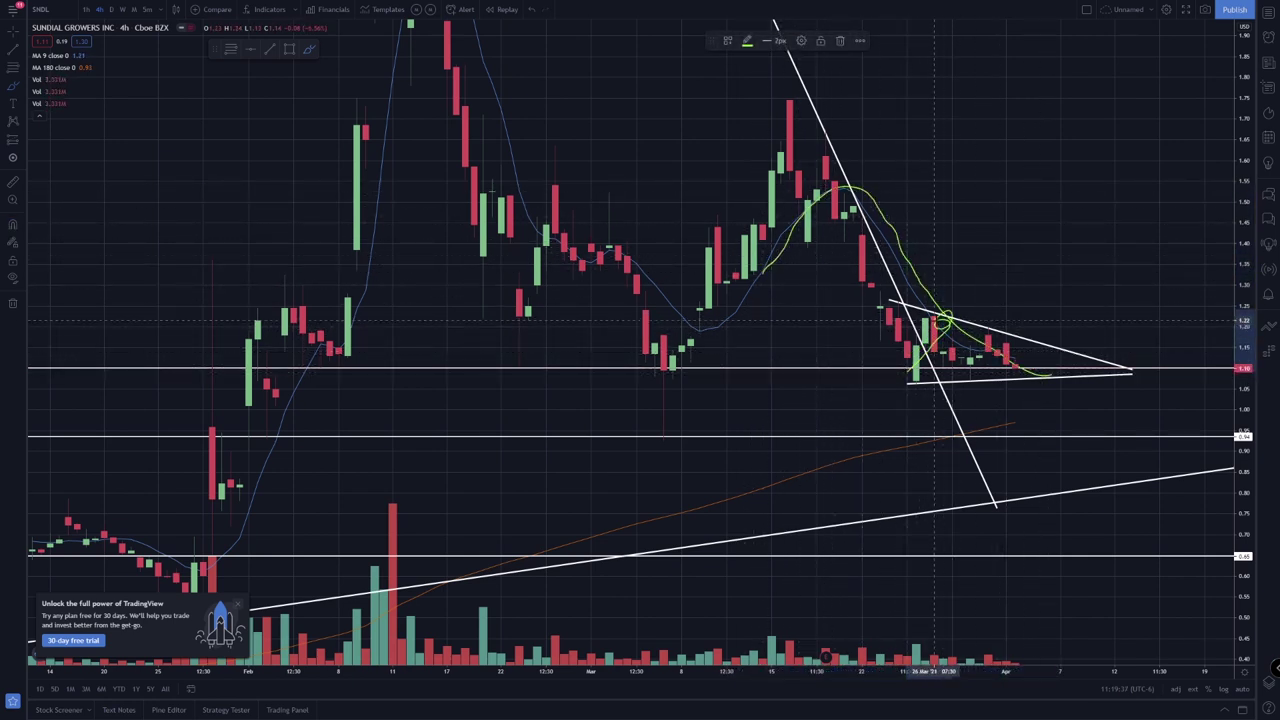
{"action": "key", "text": "ctrl+z"}
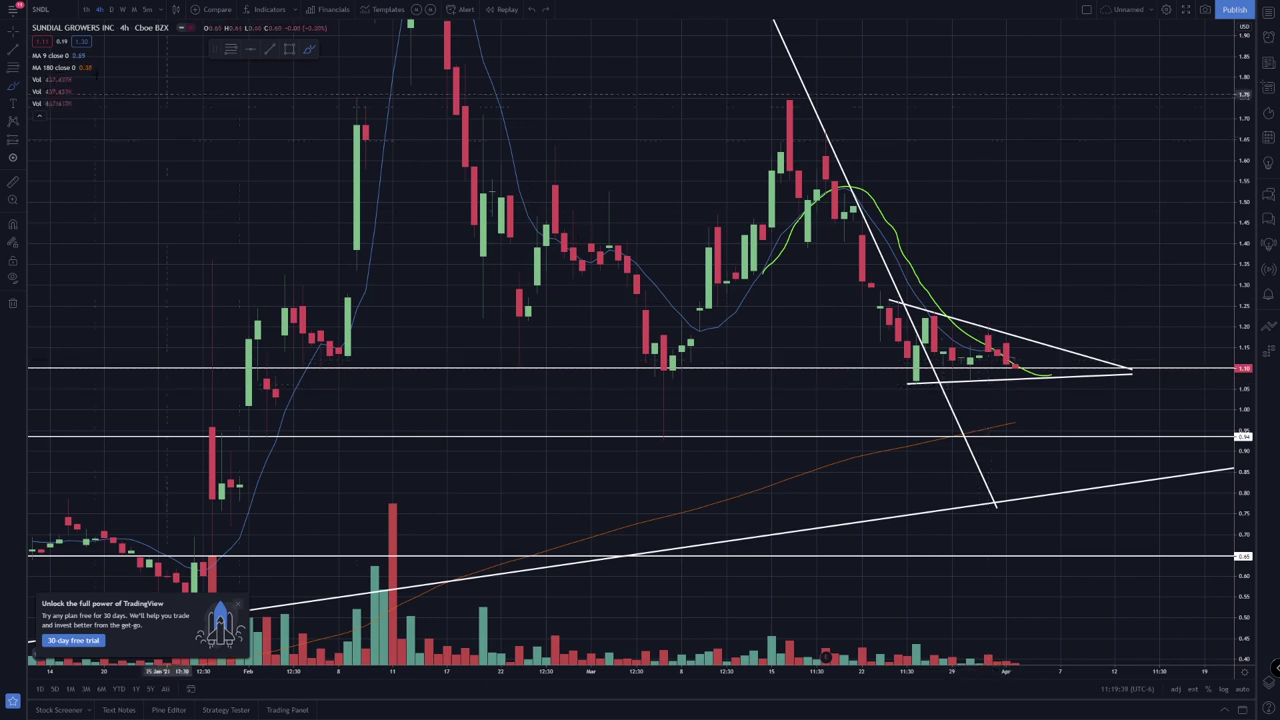
{"action": "key", "text": "ctrl+z"}
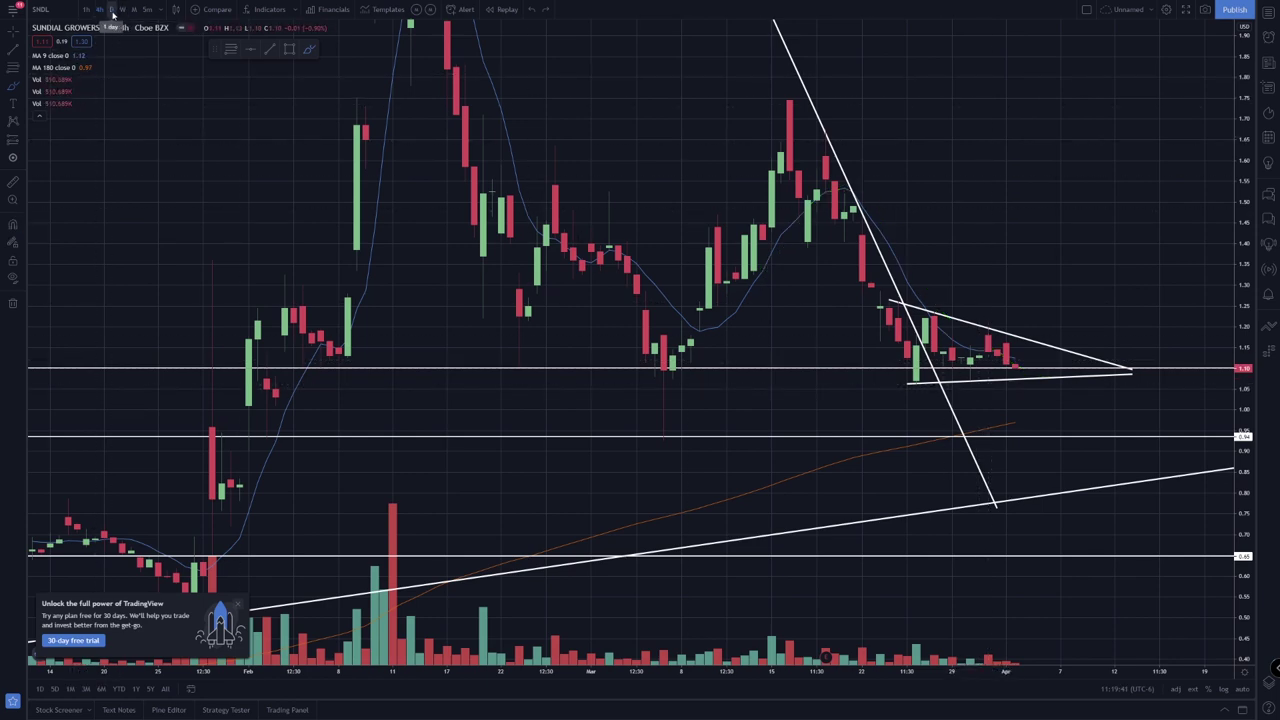
Switch the chart to the daily timeframe.
{"action": "left_click", "coordinate": [112, 12]}
{"action": "scroll", "coordinate": [830, 294], "scroll_direction": "up", "scroll_amount": 4}
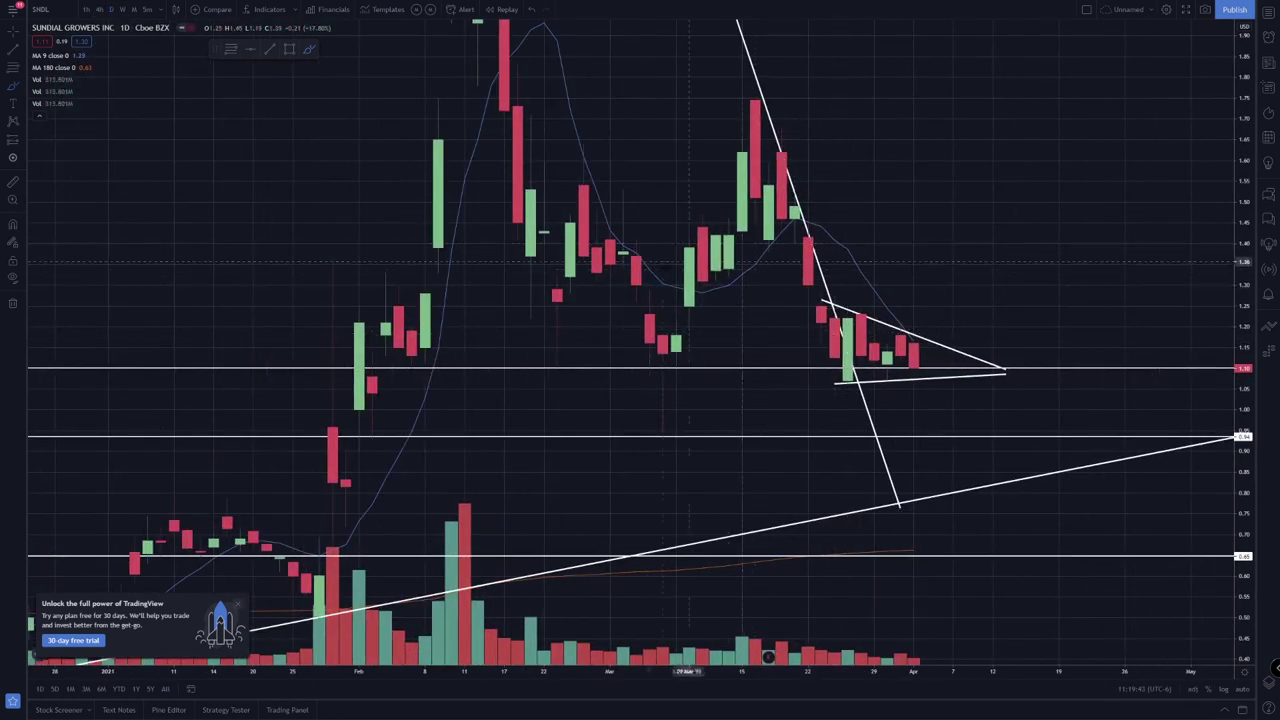
Brush over the March rebound, circle the cross below the daily moving average, trace the following decline, and undo the strokes.
{"action": "mouse_move", "coordinate": [663, 335]}
{"action": "left_mouse_down"}
{"action": "mouse_move", "coordinate": [713, 284]}
{"action": "mouse_move", "coordinate": [715, 178]}
{"action": "mouse_move", "coordinate": [785, 128]}
{"action": "mouse_move", "coordinate": [759, 128]}
{"action": "mouse_move", "coordinate": [821, 270]}
{"action": "left_mouse_up"}
{"action": "key", "text": "ctrl+z"}
{"action": "key", "text": "ctrl+z"}
{"action": "mouse_move", "coordinate": [793, 208]}
{"action": "left_mouse_down"}
{"action": "mouse_move", "coordinate": [842, 318]}
{"action": "mouse_move", "coordinate": [886, 355]}
{"action": "left_mouse_up"}
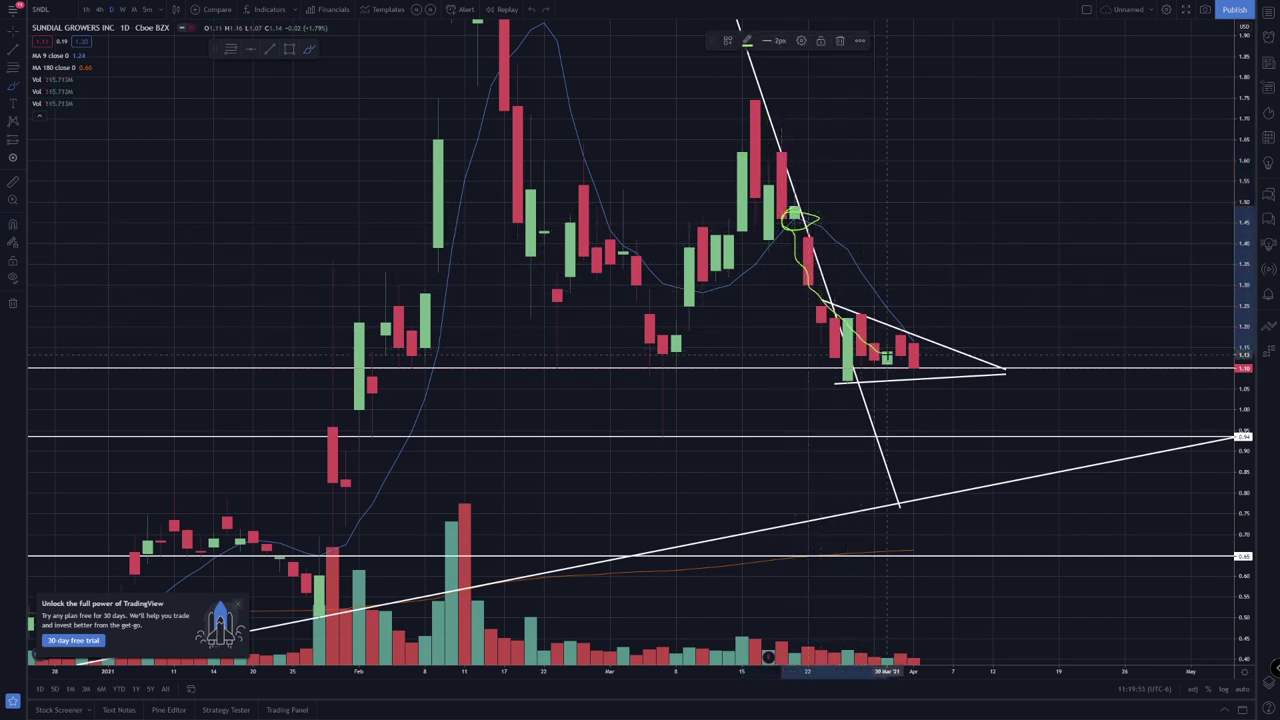
{"action": "key", "text": "ctrl+z"}
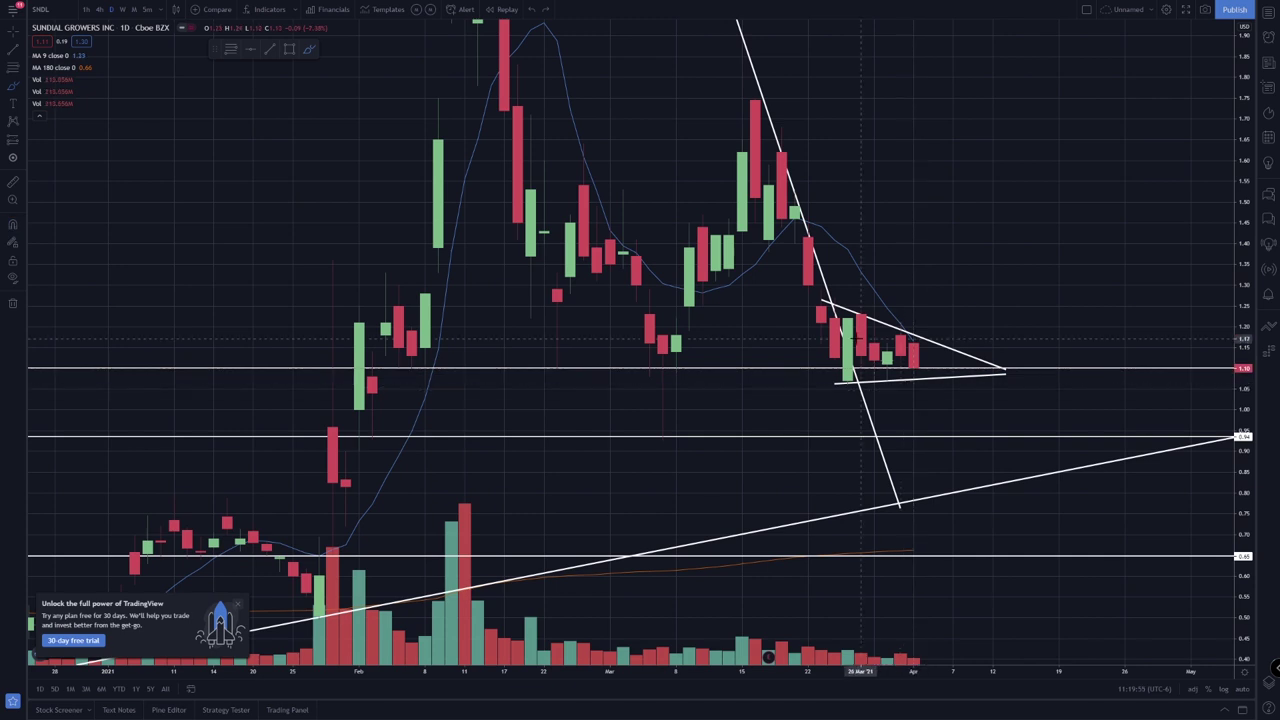
Trace the late-March dip up to the moving average, mark the area beside the 1.10 support line, and undo the strokes.
{"action": "mouse_move", "coordinate": [821, 311]}
{"action": "left_mouse_down"}
{"action": "mouse_move", "coordinate": [861, 362]}
{"action": "mouse_move", "coordinate": [900, 315]}
{"action": "mouse_move", "coordinate": [913, 326]}
{"action": "left_mouse_up"}
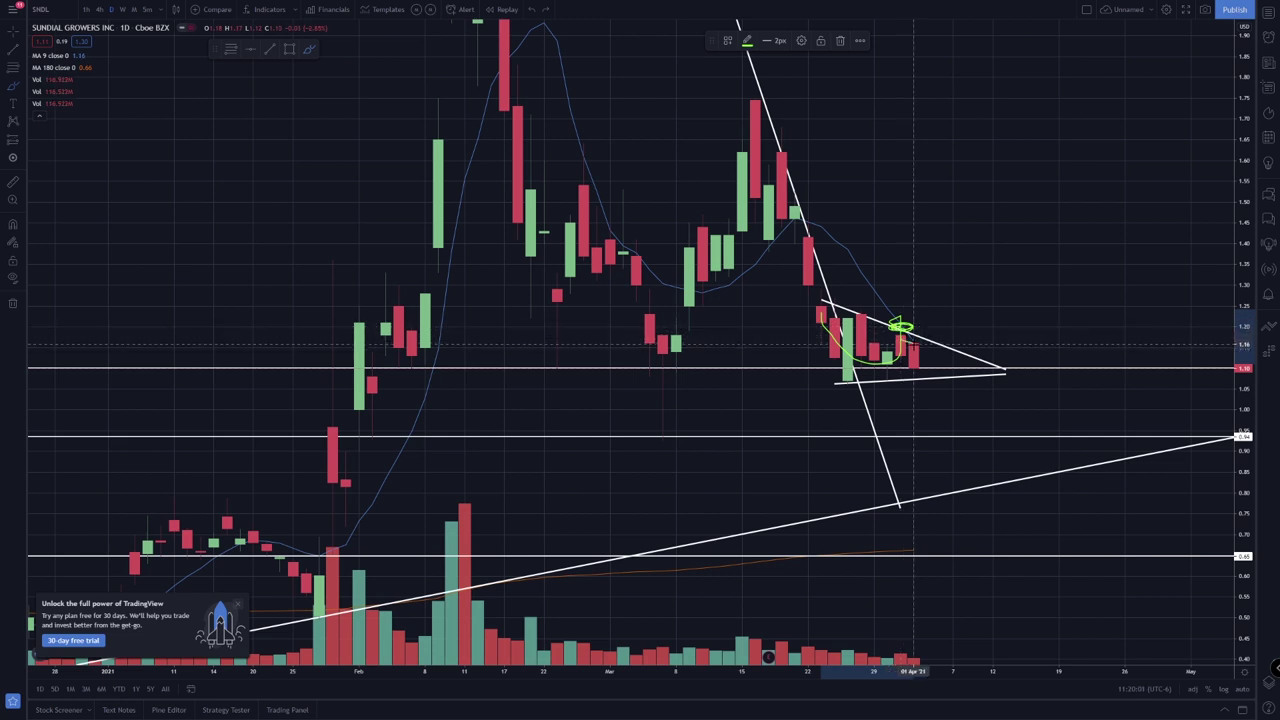
{"action": "key", "text": "ctrl+z"}
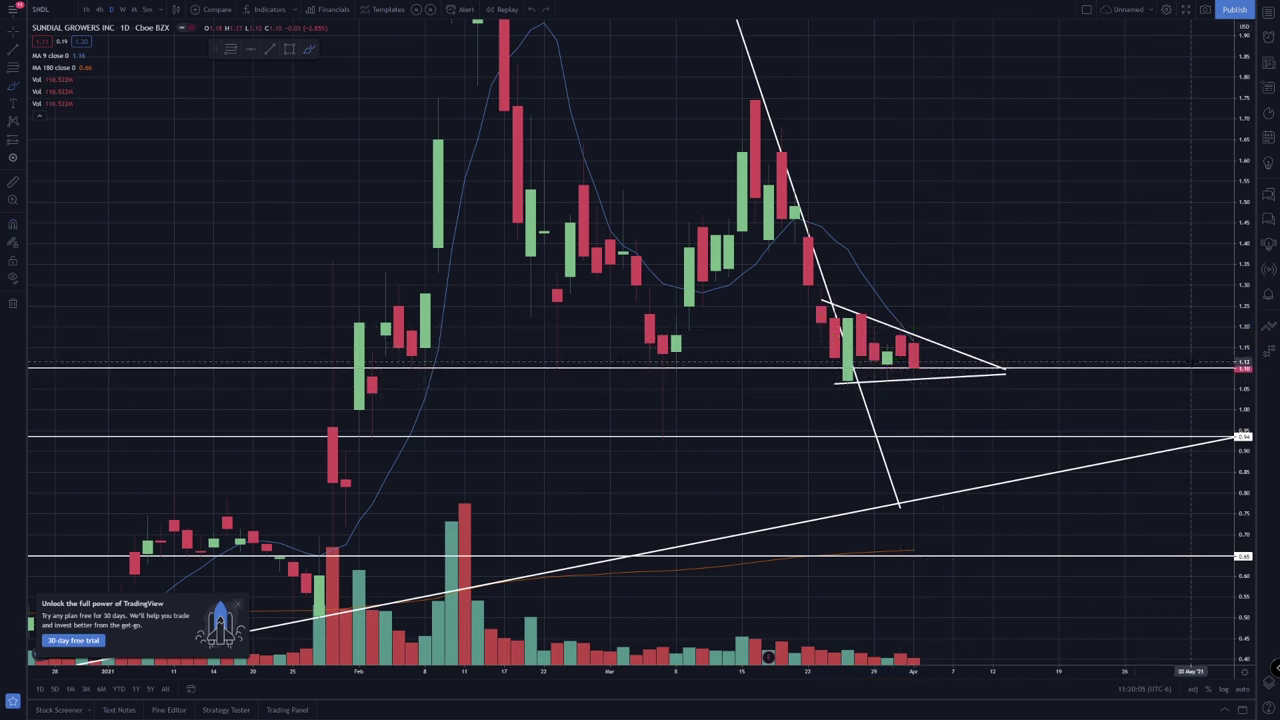
{"action": "left_click_drag", "start_coordinate": [1190, 361], "coordinate": [1058, 376]}
{"action": "key", "text": "ctrl+z"}
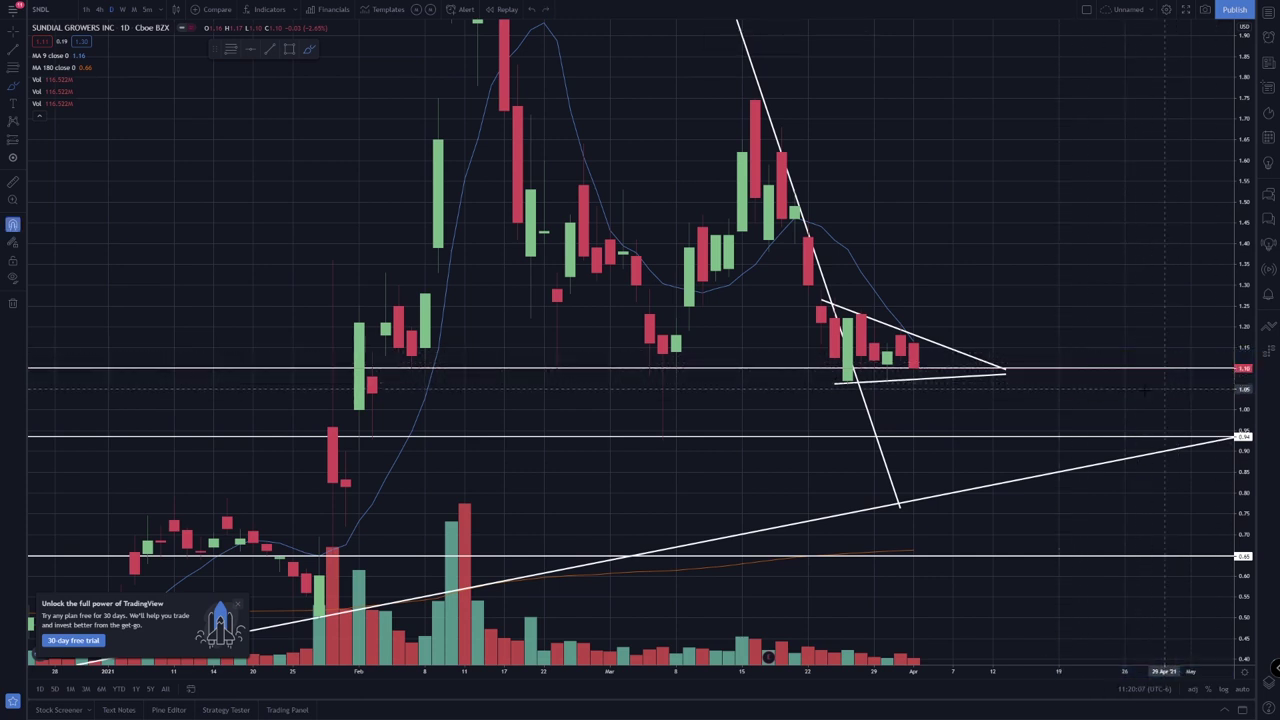
Circle the early-March and early-February price touches on the 1.10 support line, undoing each circle.
{"action": "left_click_drag", "start_coordinate": [703, 355], "coordinate": [636, 357]}
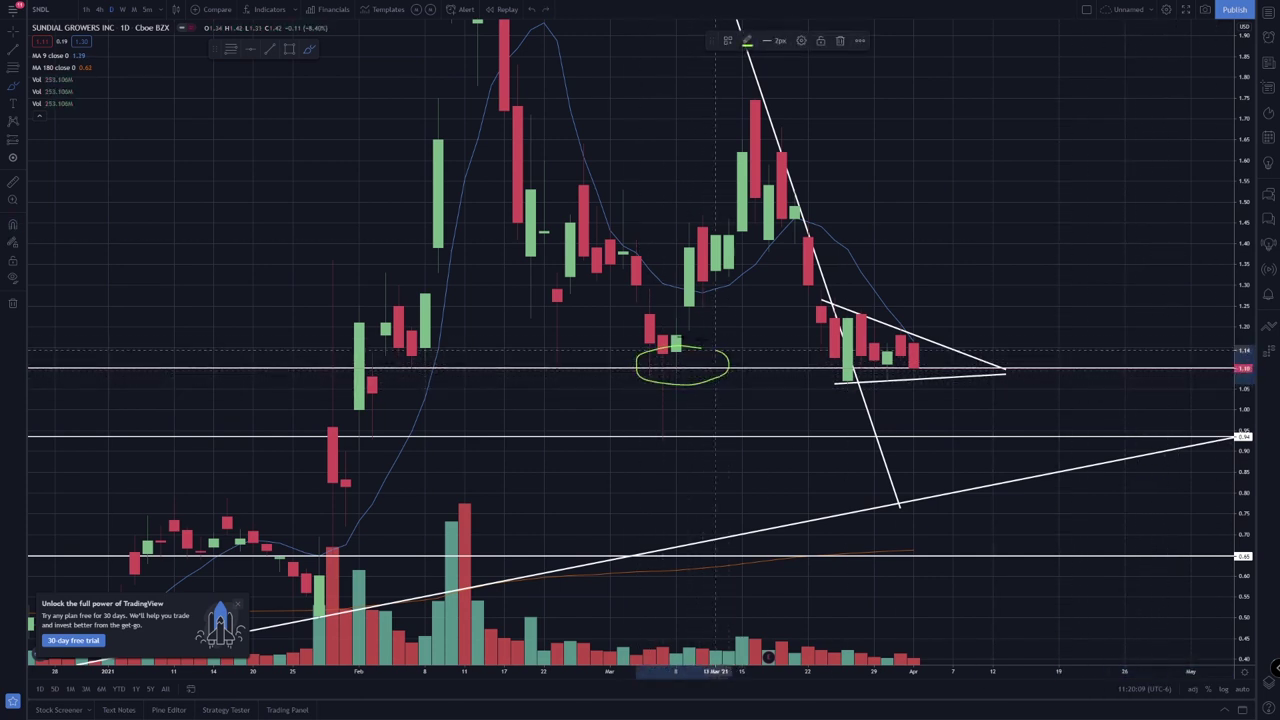
{"action": "key", "text": "ctrl+z"}
{"action": "mouse_move", "coordinate": [450, 346]}
{"action": "left_mouse_down"}
{"action": "mouse_move", "coordinate": [376, 367]}
{"action": "mouse_move", "coordinate": [405, 354]}
{"action": "left_mouse_up"}
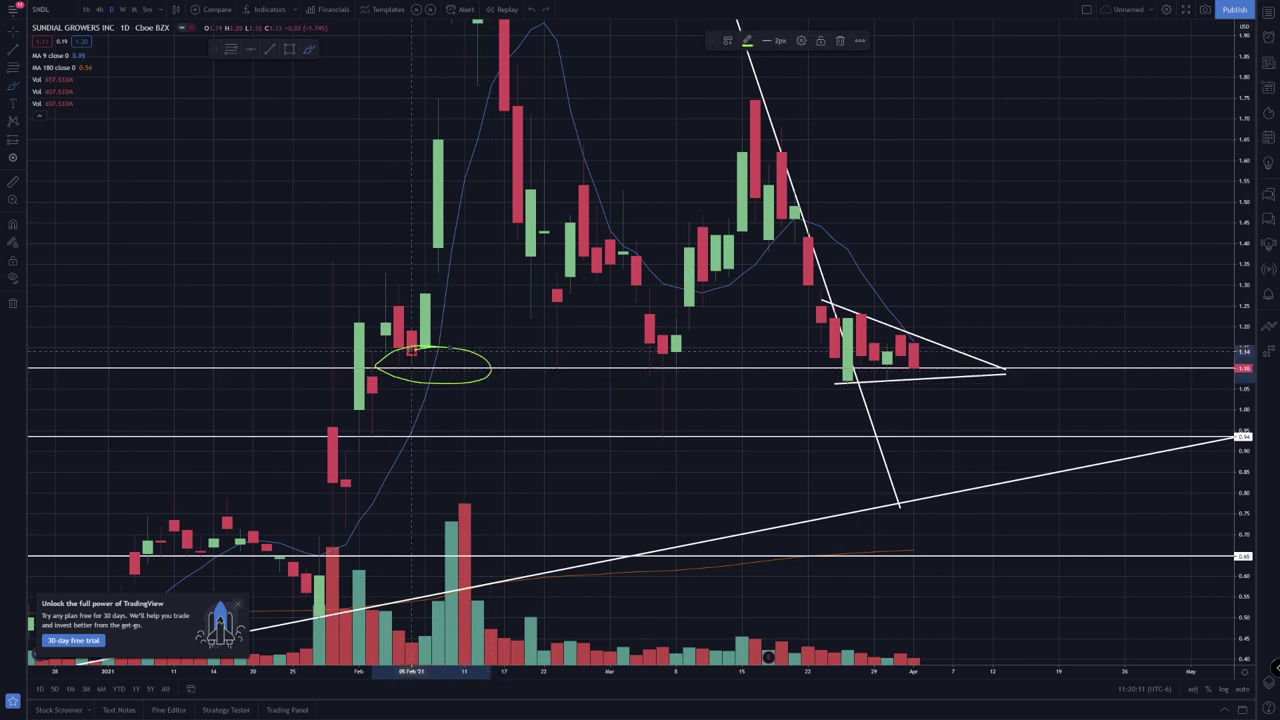
{"action": "key", "text": "ctrl+z"}
Sketch a sideways price path inside the triangle and a breakdown path toward the 0.94 line, undoing each sketch.
{"action": "left_click_drag", "start_coordinate": [913, 348], "coordinate": [913, 353]}
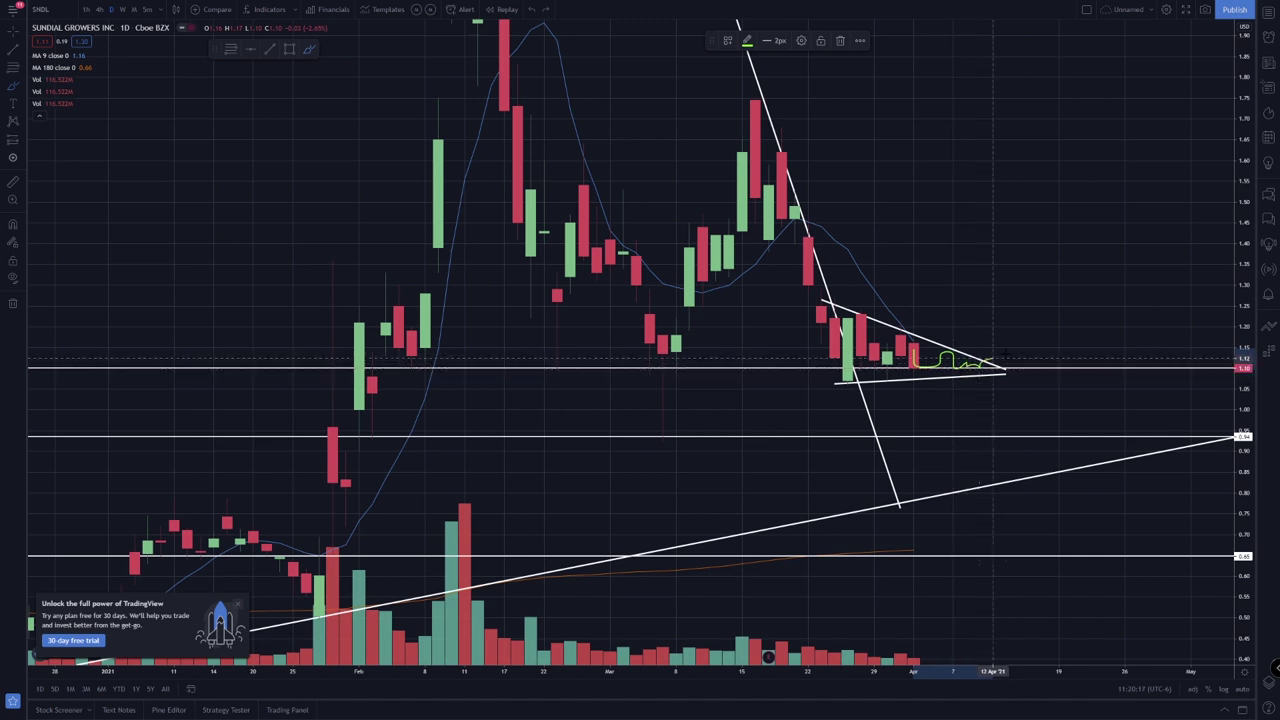
{"action": "key", "text": "ctrl+z"}
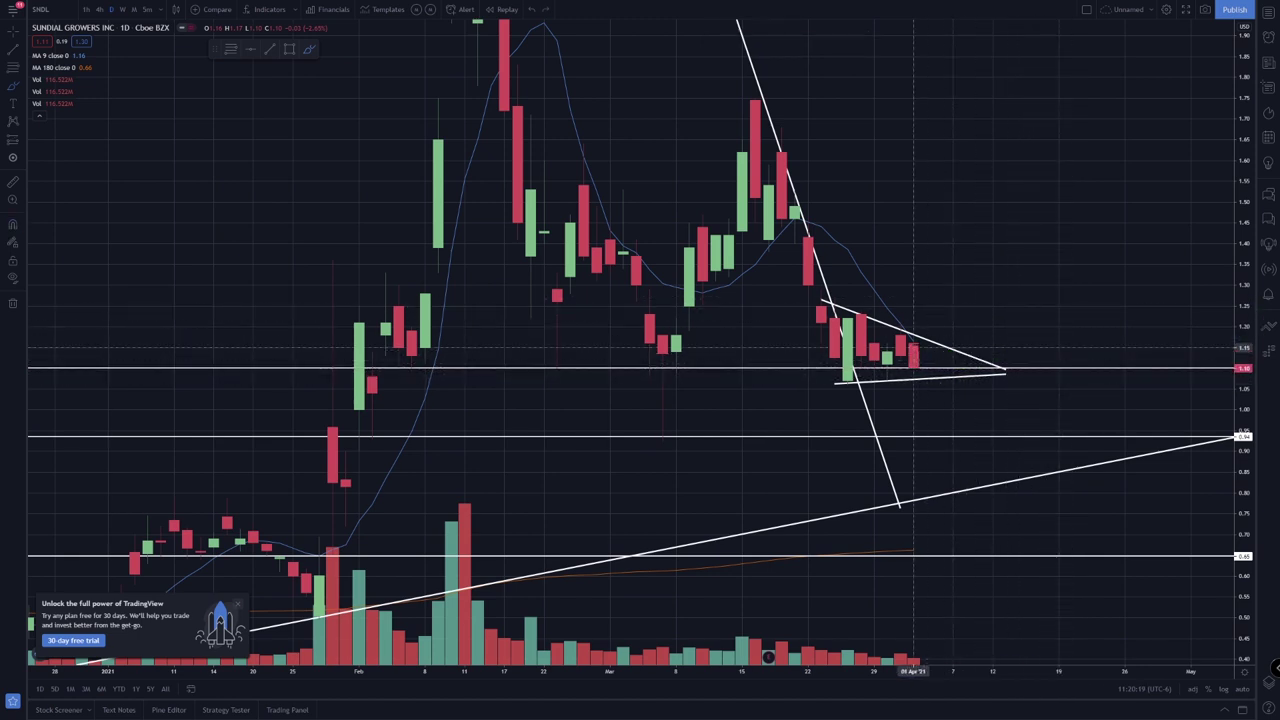
{"action": "left_click_drag", "start_coordinate": [913, 342], "coordinate": [914, 365]}
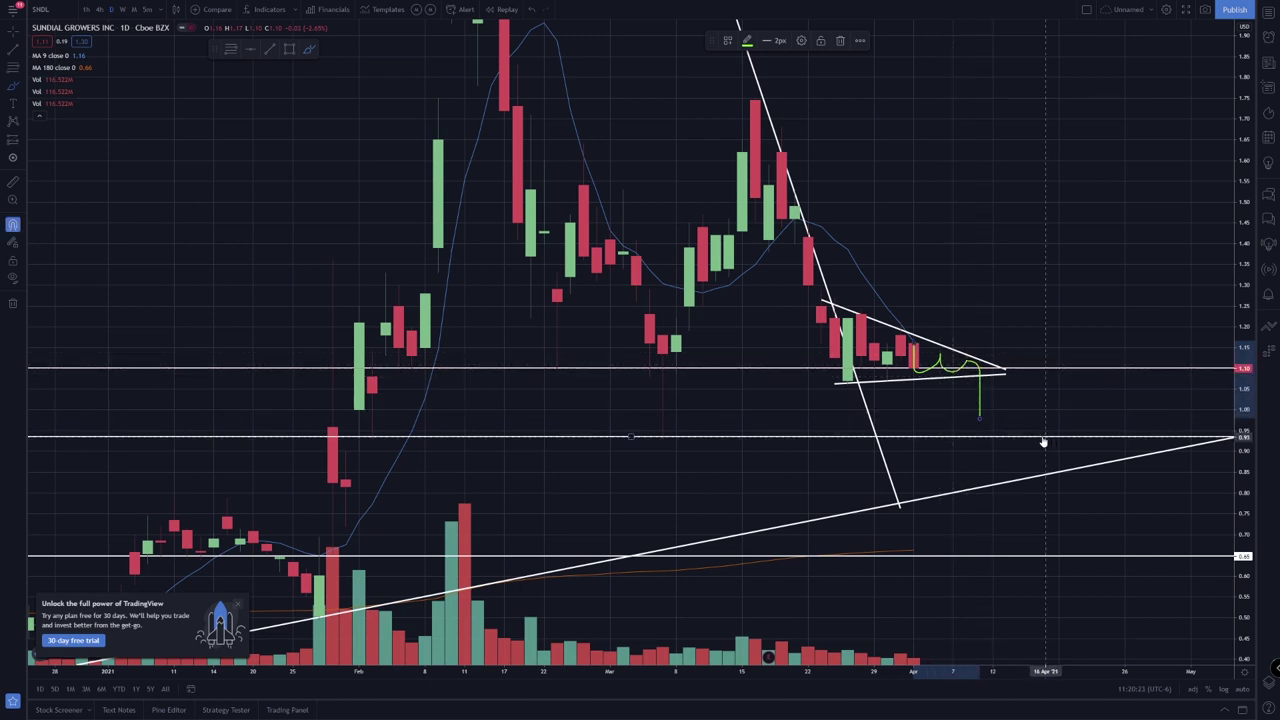
{"action": "key", "text": "ctrl+z"}
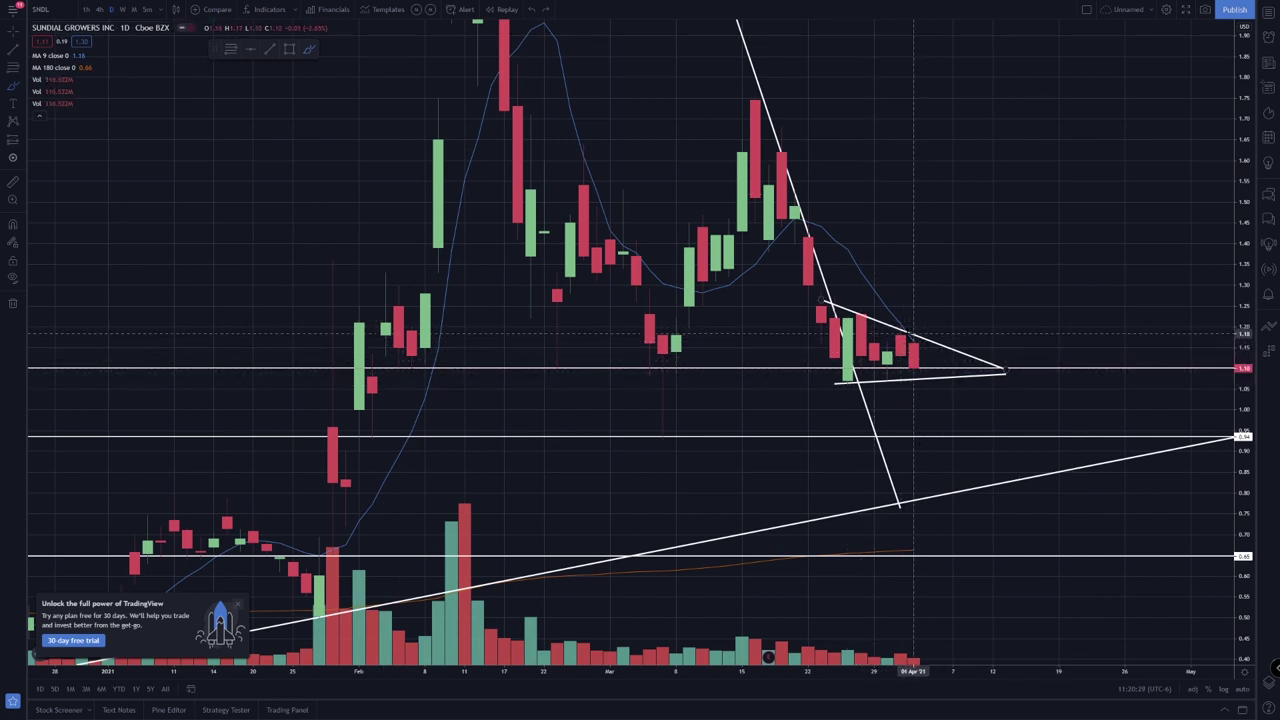
Mark the rejection at the daily moving average near 1.20, brush the drop below the triangle, and undo the strokes.
{"action": "mouse_move", "coordinate": [895, 328]}
{"action": "left_mouse_down"}
{"action": "mouse_move", "coordinate": [899, 344]}
{"action": "mouse_move", "coordinate": [887, 326]}
{"action": "mouse_move", "coordinate": [900, 328]}
{"action": "left_mouse_up"}
{"action": "key", "text": "ctrl+z"}
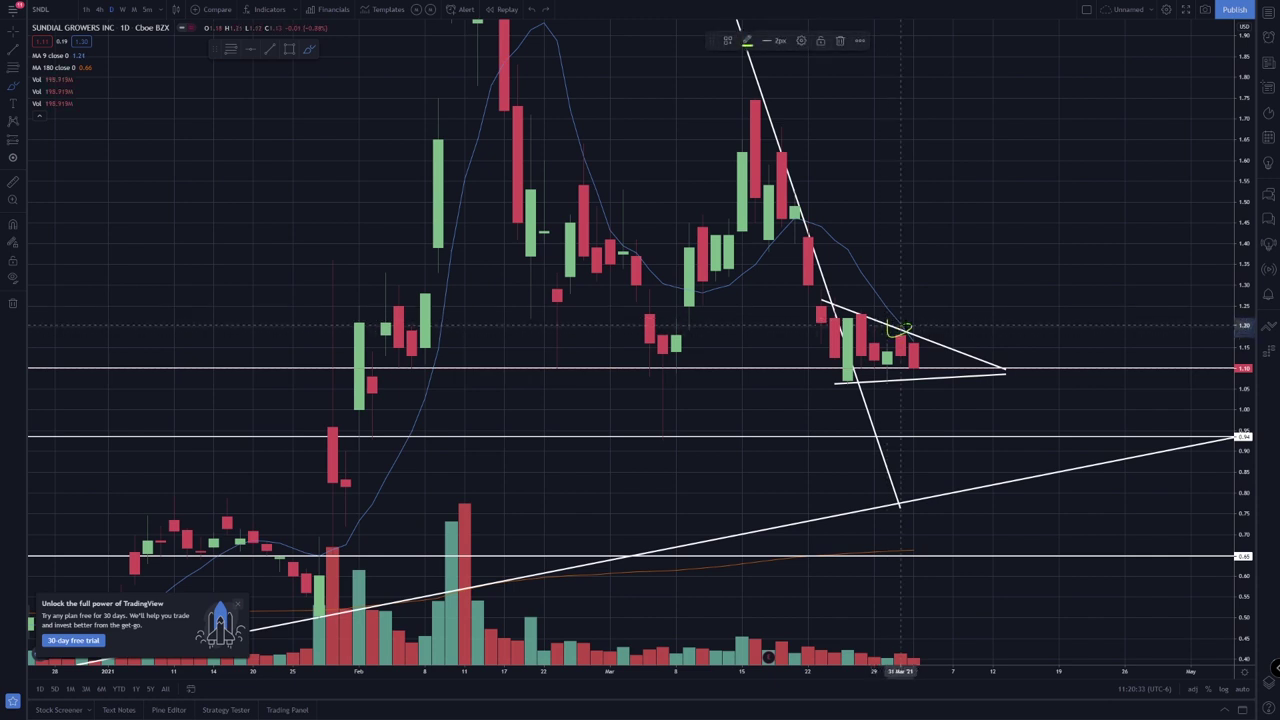
{"action": "left_click_drag", "start_coordinate": [914, 372], "coordinate": [915, 395]}
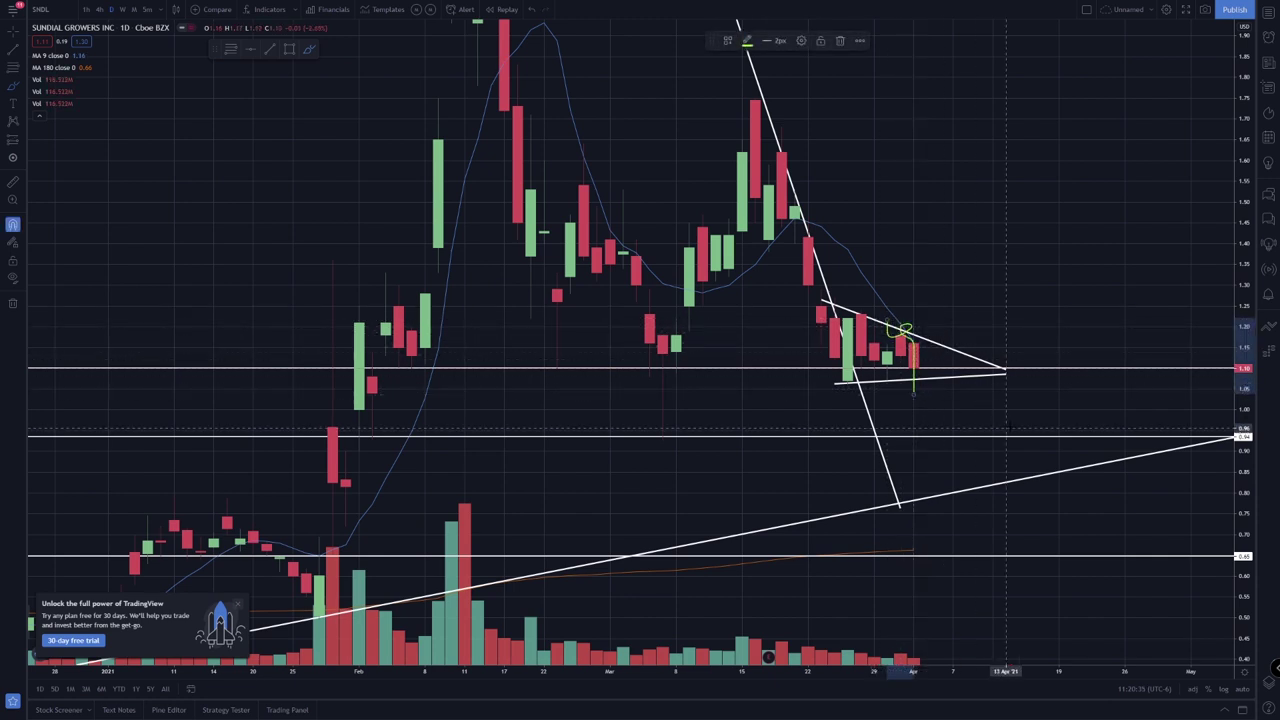
{"action": "key", "text": "ctrl+z"}
Switch the chart to the weekly timeframe and compress the price scale to fit the February 2021 peak.
{"action": "left_click", "coordinate": [124, 9]}
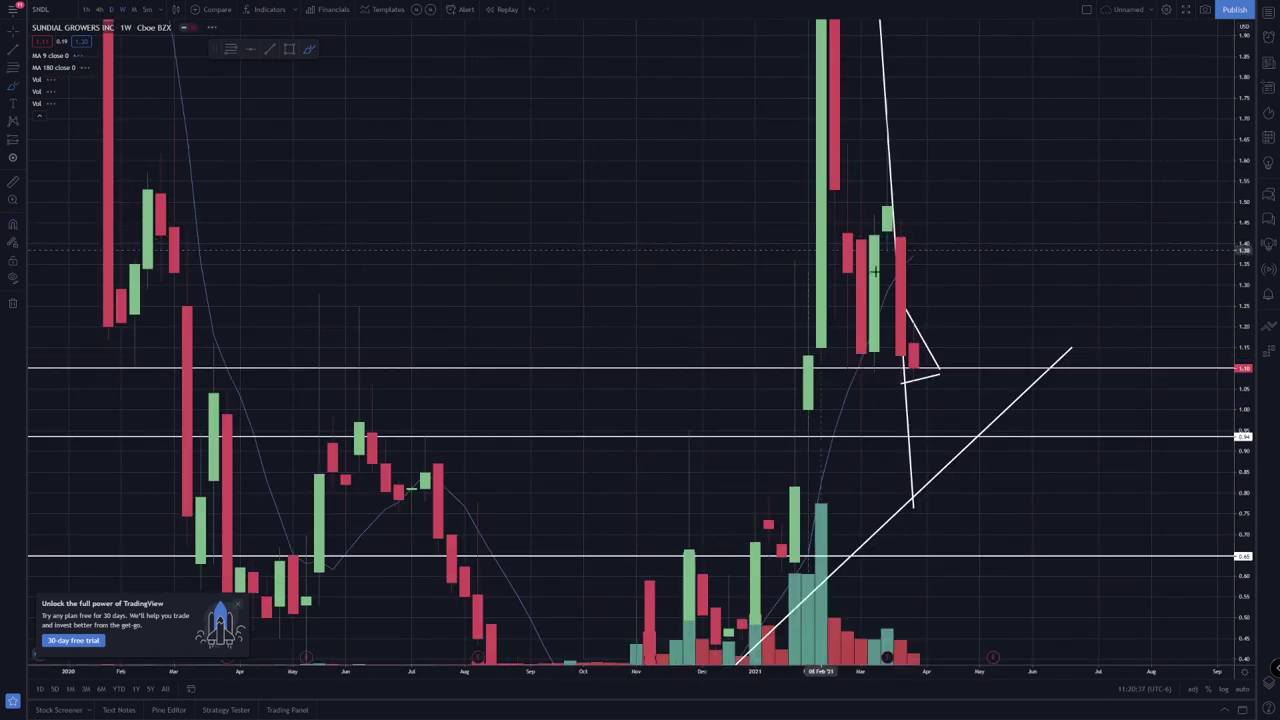
{"action": "scroll", "coordinate": [948, 302], "scroll_direction": "up", "scroll_amount": 3}
{"action": "left_click_drag", "start_coordinate": [1244, 110], "coordinate": [1268, 466]}
Circle the point where the late-March weekly candle crosses below the moving average.
{"action": "left_click_drag", "start_coordinate": [787, 295], "coordinate": [786, 300]}
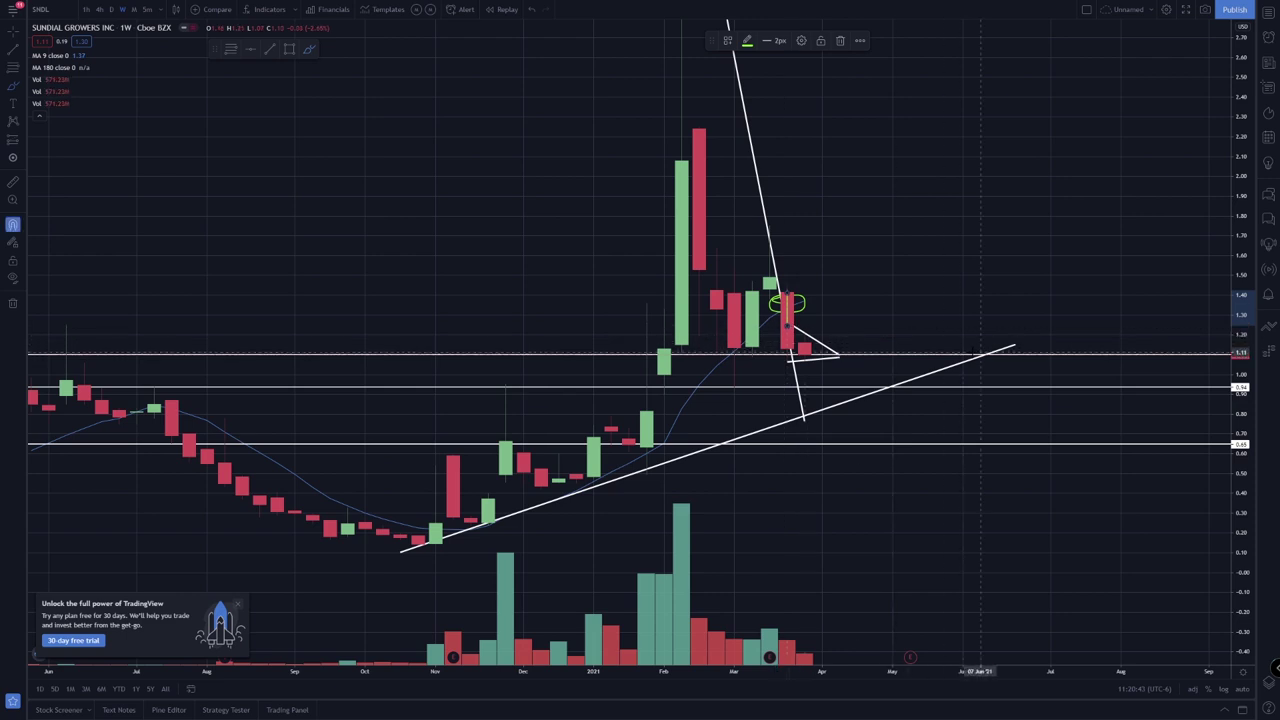
{"action": "key", "text": "ctrl+z"}
{"action": "scroll", "coordinate": [690, 410], "scroll_direction": "down", "scroll_amount": 1}
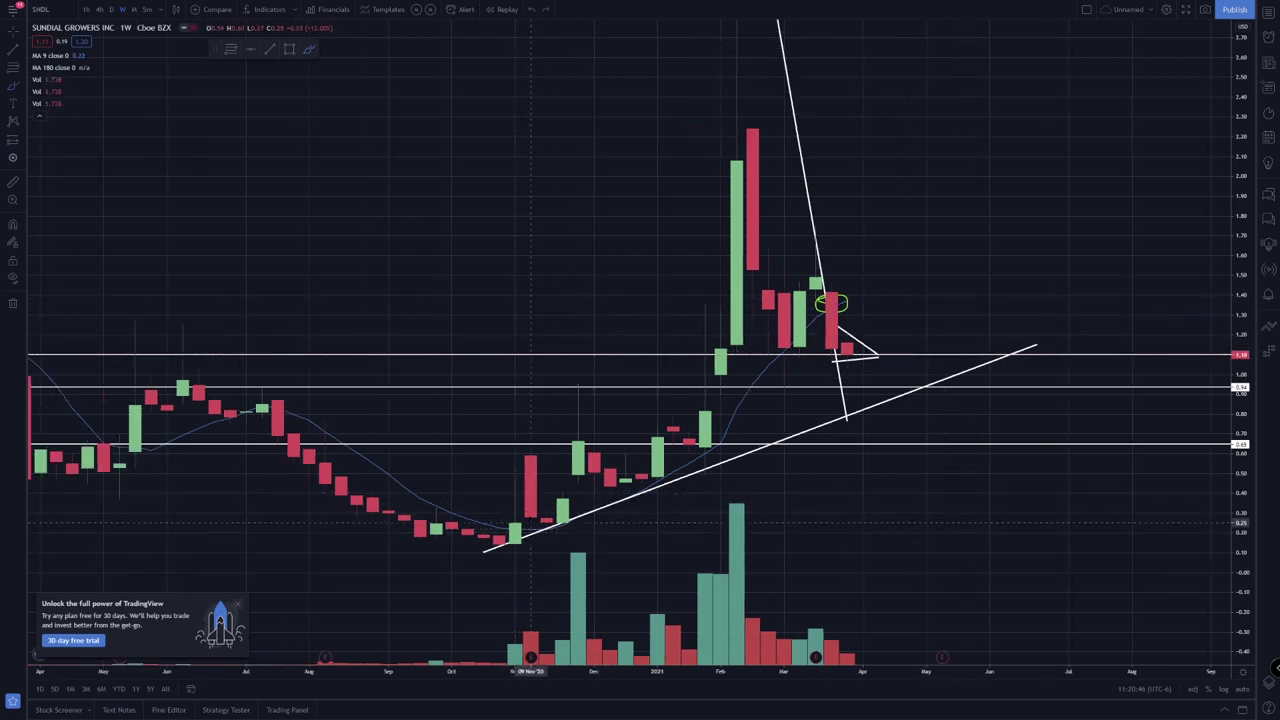
Brush over the weekly climb from the November low and the February to March pullback, and undo the strokes.
{"action": "mouse_move", "coordinate": [526, 518]}
{"action": "left_mouse_down"}
{"action": "mouse_move", "coordinate": [514, 534]}
{"action": "mouse_move", "coordinate": [503, 527]}
{"action": "mouse_move", "coordinate": [705, 405]}
{"action": "mouse_move", "coordinate": [752, 240]}
{"action": "mouse_move", "coordinate": [758, 125]}
{"action": "mouse_move", "coordinate": [737, 118]}
{"action": "mouse_move", "coordinate": [762, 365]}
{"action": "mouse_move", "coordinate": [795, 300]}
{"action": "mouse_move", "coordinate": [784, 333]}
{"action": "left_mouse_up"}
{"action": "key", "text": "ctrl+z"}
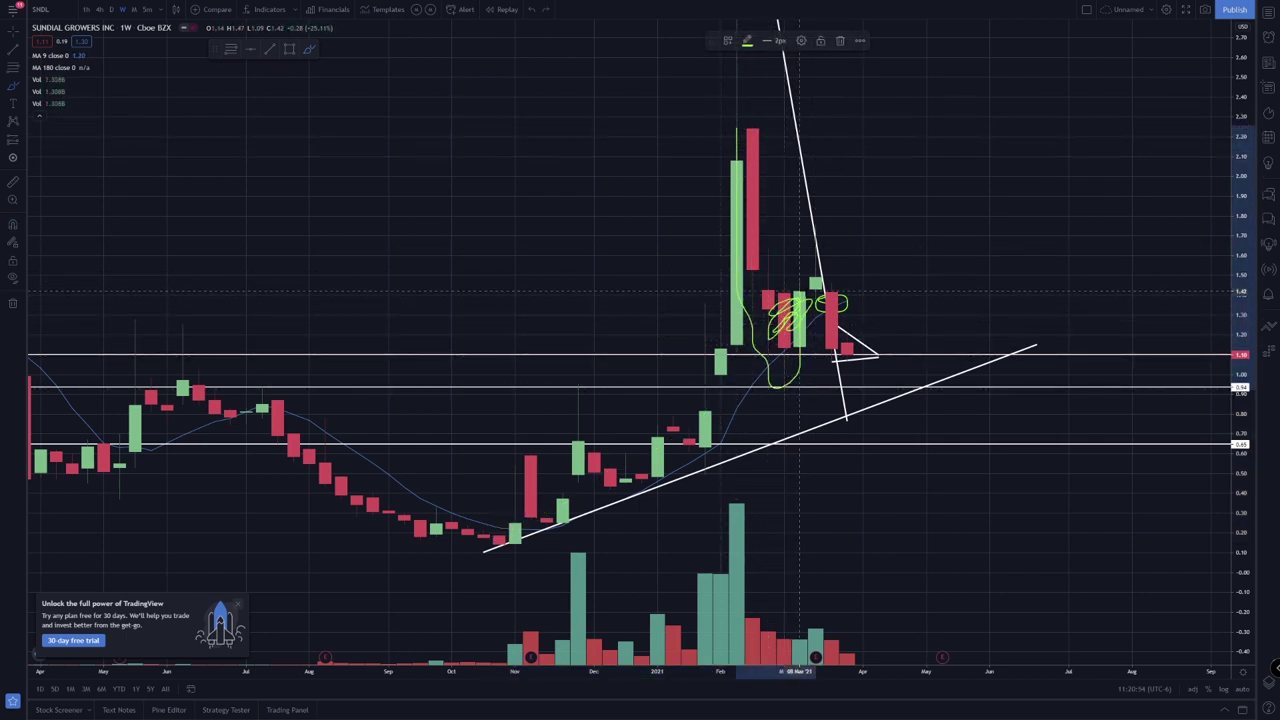
{"action": "key", "text": "ctrl+z"}
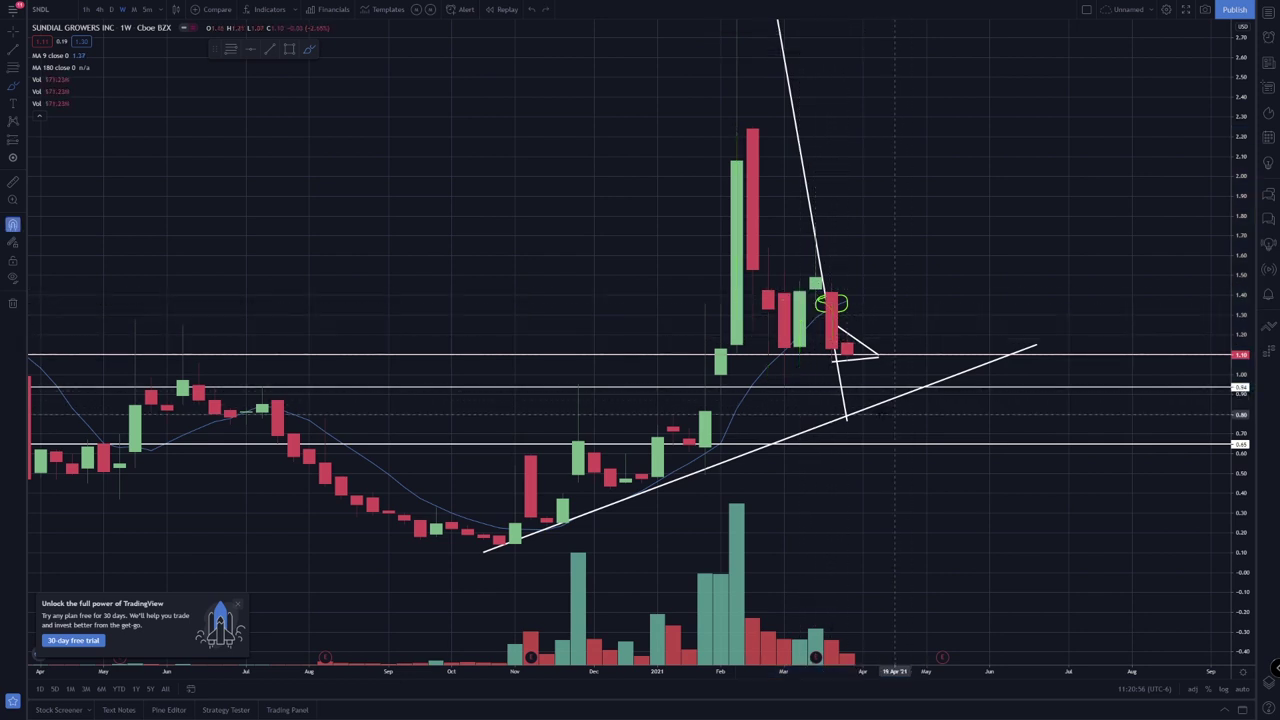
Brush a path from the circled crossing down to the rising trendline, and undo both that stroke and the circle.
{"action": "mouse_move", "coordinate": [816, 294]}
{"action": "left_mouse_down"}
{"action": "mouse_move", "coordinate": [817, 314]}
{"action": "mouse_move", "coordinate": [894, 405]}
{"action": "left_mouse_up"}
{"action": "key", "text": "ctrl+z"}
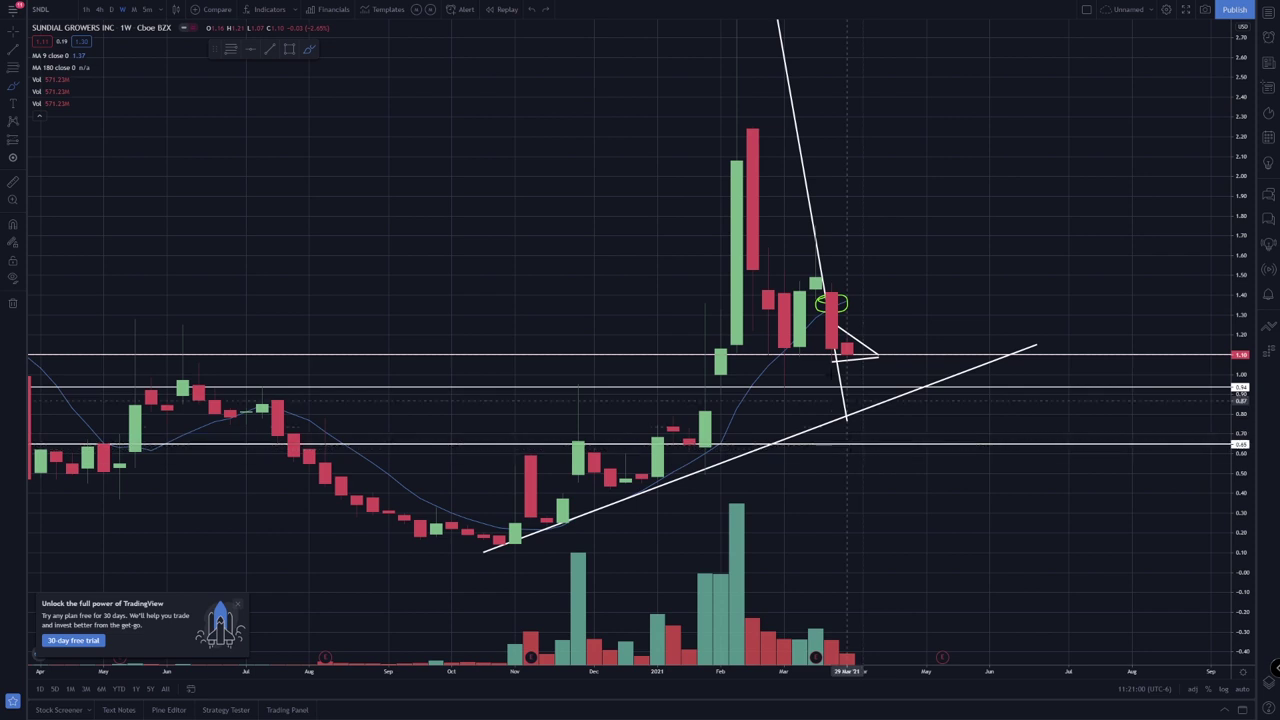
{"action": "key", "text": "ctrl+z"}
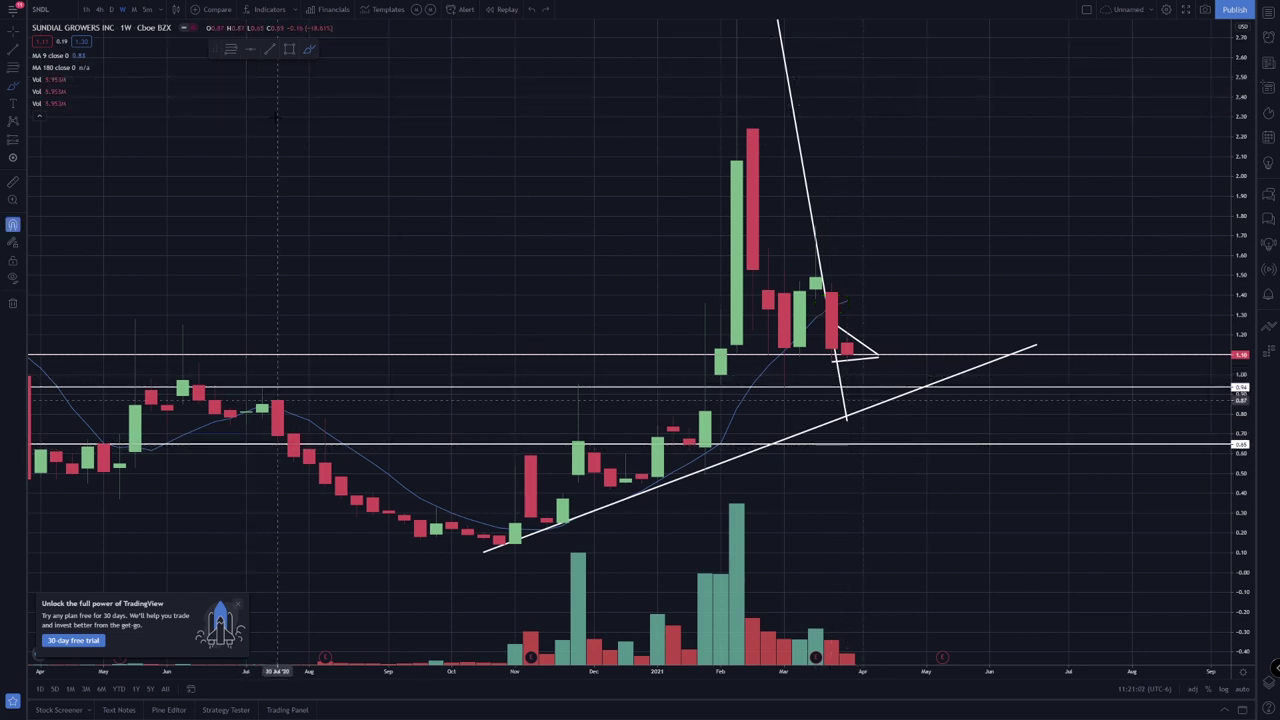
Sketch an upward path from the latest weekly candle, mark the recent volume bars, and undo both strokes.
{"action": "mouse_move", "coordinate": [847, 337]}
{"action": "left_mouse_down"}
{"action": "mouse_move", "coordinate": [876, 353]}
{"action": "mouse_move", "coordinate": [972, 297]}
{"action": "left_mouse_up"}
{"action": "key", "text": "ctrl+z"}
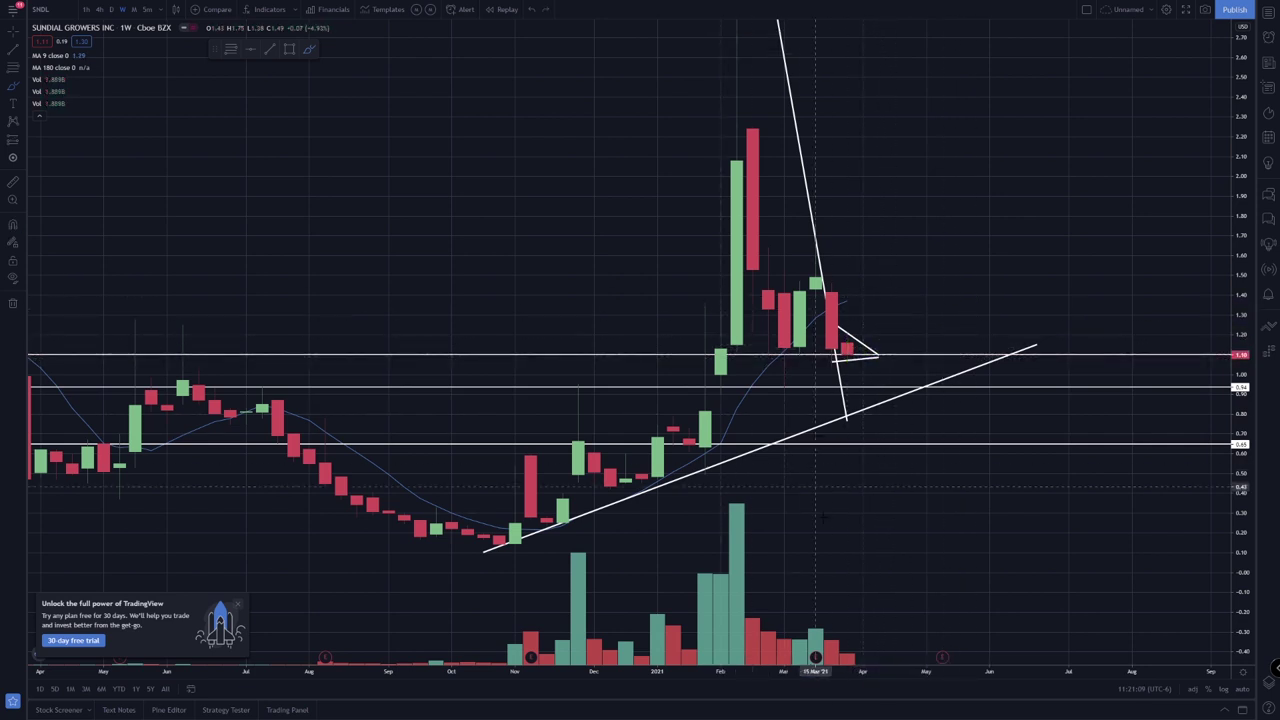
{"action": "mouse_move", "coordinate": [924, 585]}
{"action": "left_mouse_down"}
{"action": "mouse_move", "coordinate": [895, 586]}
{"action": "mouse_move", "coordinate": [1032, 687]}
{"action": "mouse_move", "coordinate": [768, 601]}
{"action": "left_mouse_up"}
{"action": "key", "text": "ctrl+z"}
Switch the chart to the monthly timeframe.
{"action": "left_click", "coordinate": [134, 9]}
{"action": "scroll", "coordinate": [985, 365], "scroll_direction": "up", "scroll_amount": 4}
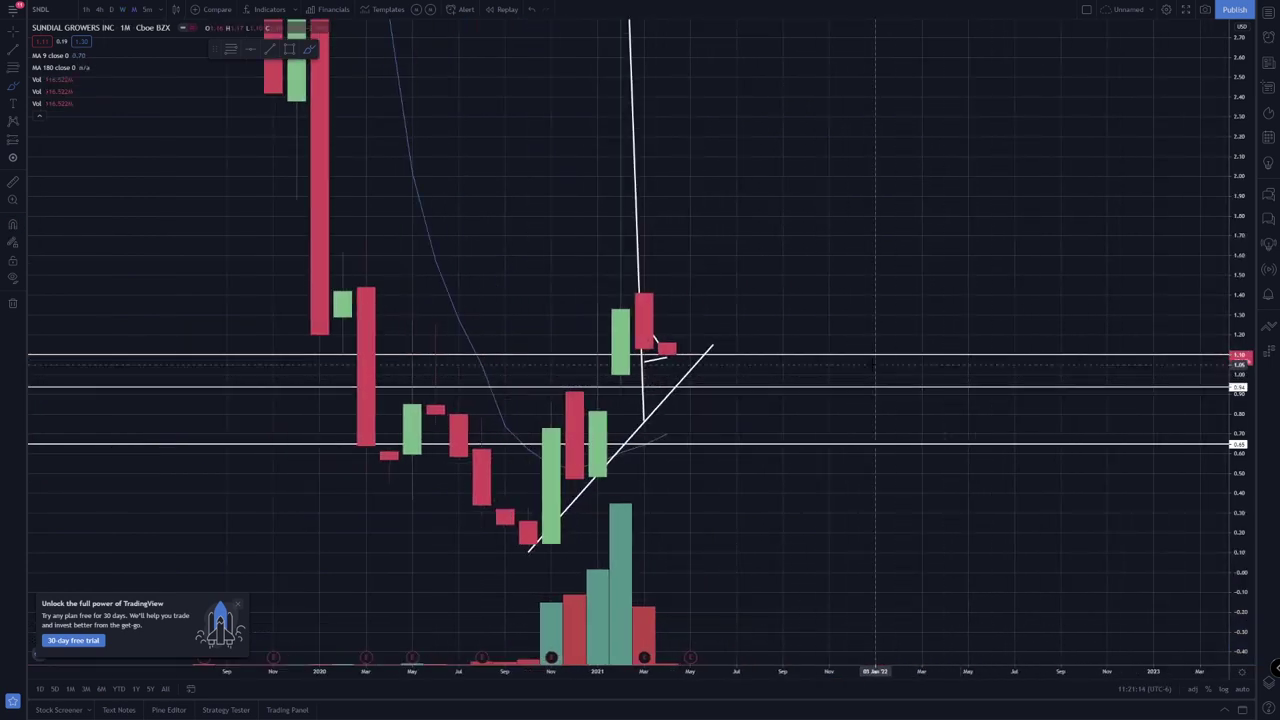
Trace the 9-period moving average on the monthly chart and on to May 2021 with the brush, and undo the stroke.
{"action": "left_click_drag", "start_coordinate": [1233, 118], "coordinate": [1235, 270]}
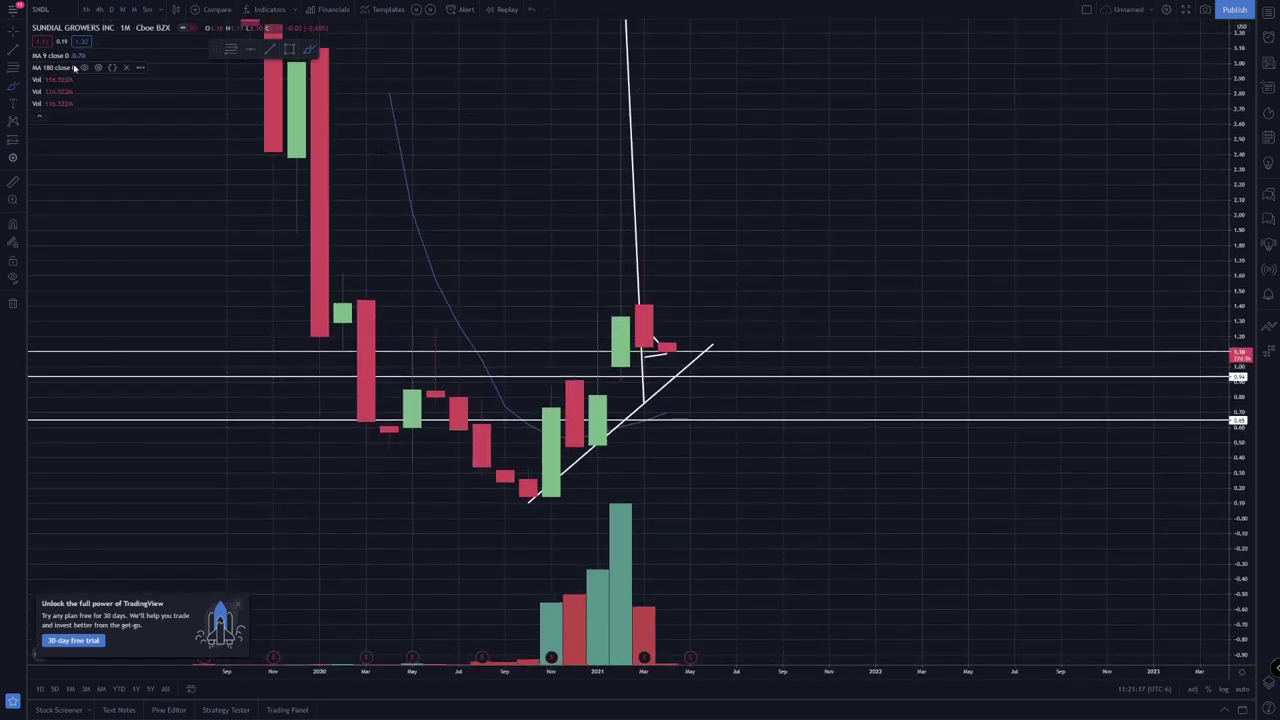
{"action": "mouse_move", "coordinate": [389, 118]}
{"action": "left_mouse_down"}
{"action": "mouse_move", "coordinate": [408, 200]}
{"action": "mouse_move", "coordinate": [500, 400]}
{"action": "mouse_move", "coordinate": [690, 420]}
{"action": "left_mouse_up"}
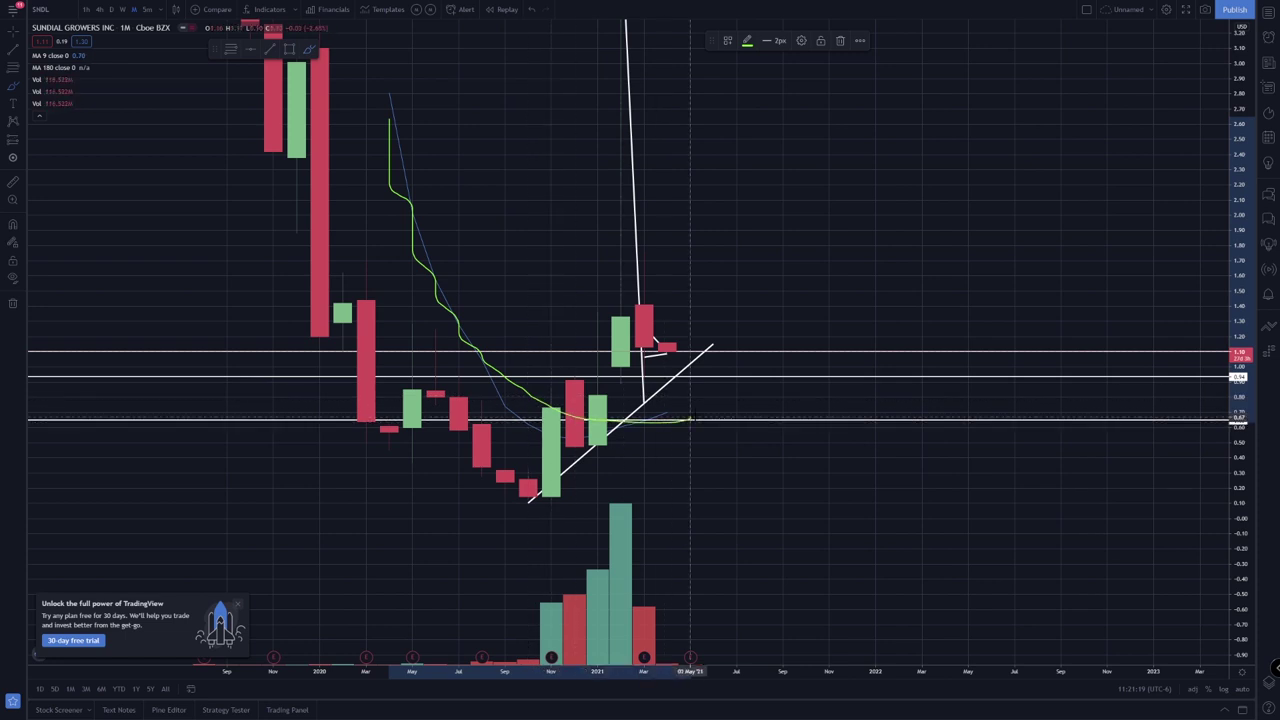
{"action": "key", "text": "ctrl+z"}
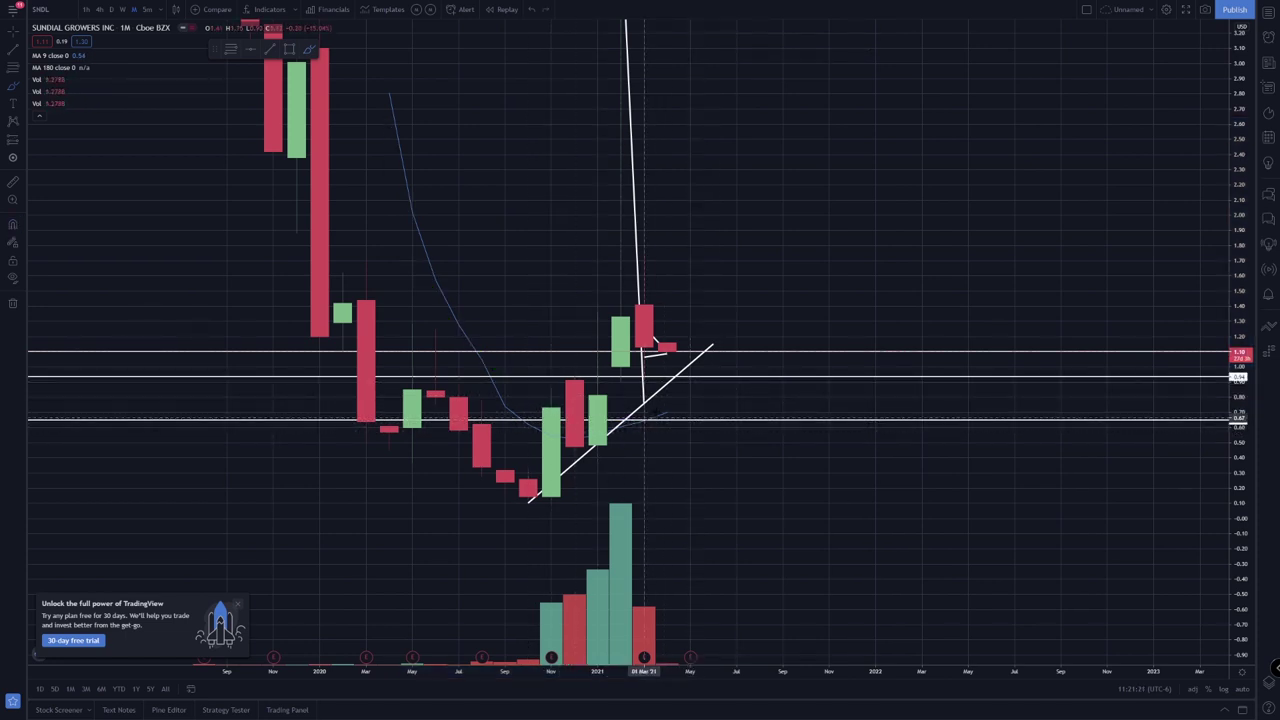
Brush a drop from the latest monthly candle and a mark along the 0.94 support, and undo the strokes.
{"action": "mouse_move", "coordinate": [667, 348]}
{"action": "left_mouse_down"}
{"action": "mouse_move", "coordinate": [667, 401]}
{"action": "mouse_move", "coordinate": [646, 376]}
{"action": "mouse_move", "coordinate": [714, 385]}
{"action": "mouse_move", "coordinate": [645, 376]}
{"action": "left_mouse_up"}
{"action": "key", "text": "ctrl+z"}
{"action": "key", "text": "ctrl+z"}
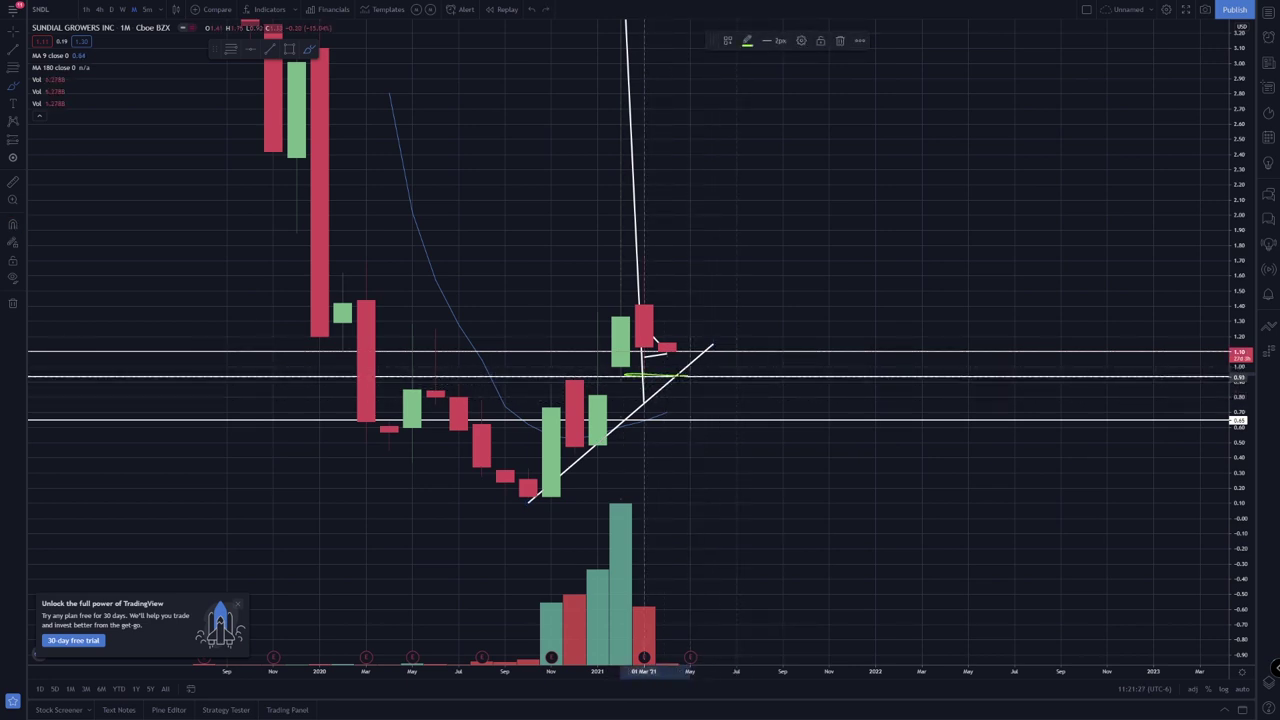
{"action": "key", "text": "ctrl+z"}
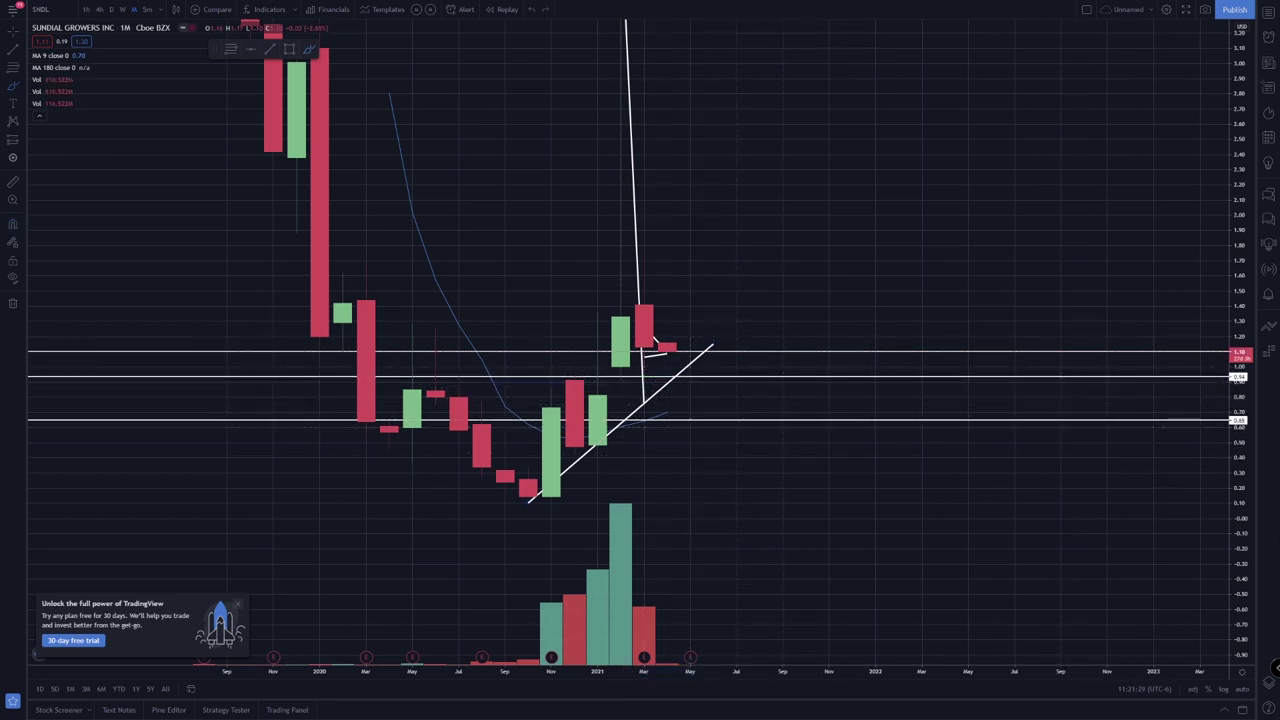
Switch the chart to the 1-hour timeframe.
{"action": "left_click_drag", "start_coordinate": [1244, 559], "coordinate": [1236, 200]}
{"action": "scroll", "coordinate": [1147, 330], "scroll_direction": "up", "scroll_amount": 1}
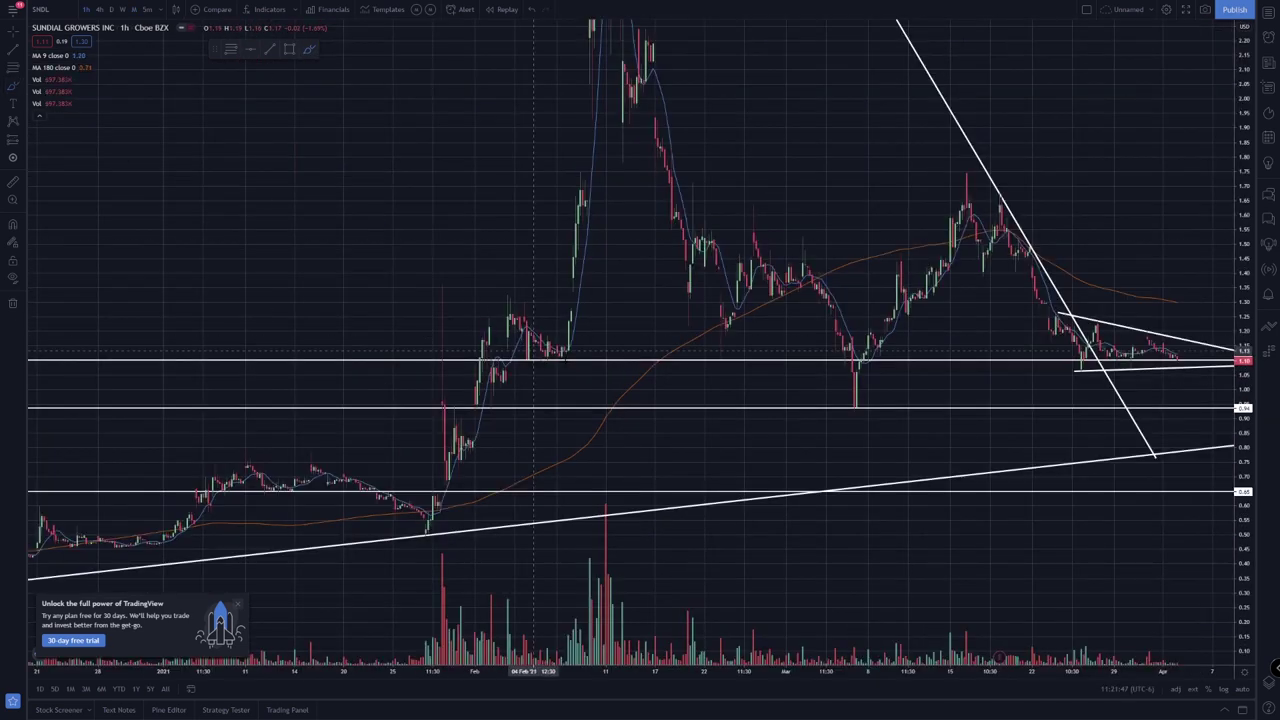
Circle the early March low at the 0.94 support, sketch a drop from the latest price to that level, and undo both strokes.
{"action": "mouse_move", "coordinate": [868, 404]}
{"action": "left_mouse_down"}
{"action": "mouse_move", "coordinate": [857, 417]}
{"action": "mouse_move", "coordinate": [865, 398]}
{"action": "left_mouse_up"}
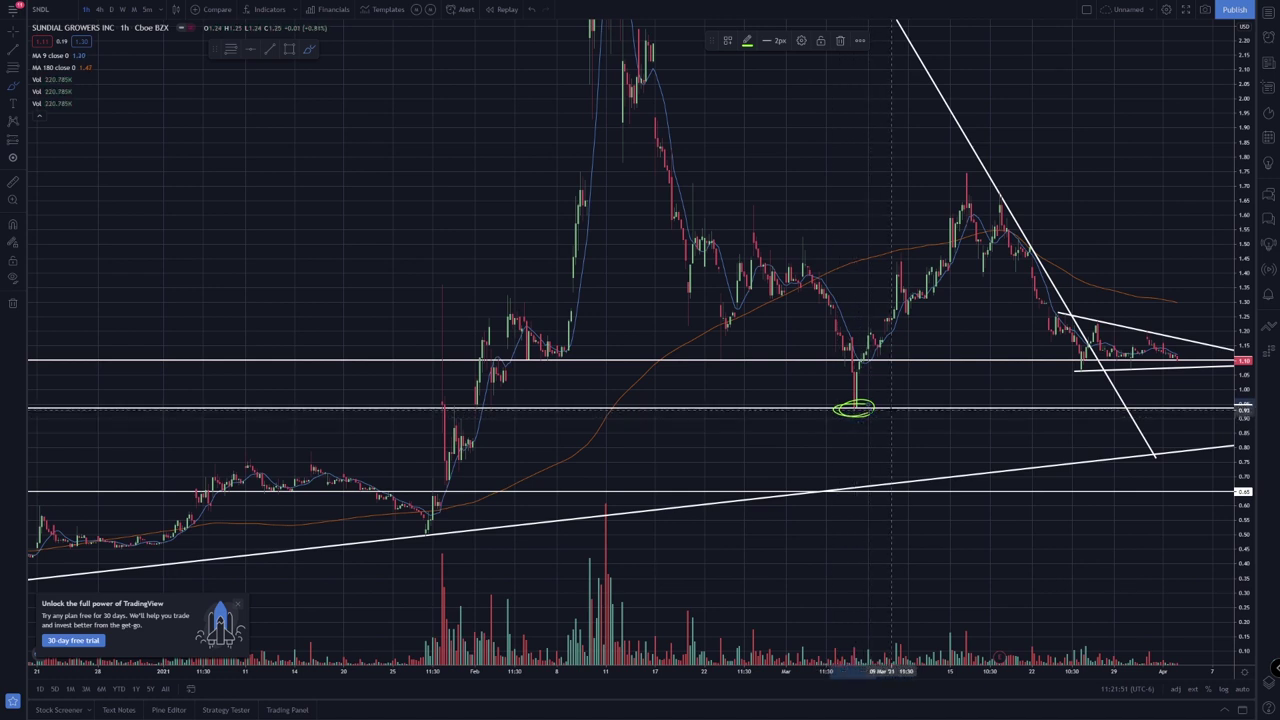
{"action": "left_click_drag", "start_coordinate": [1166, 345], "coordinate": [1177, 396]}
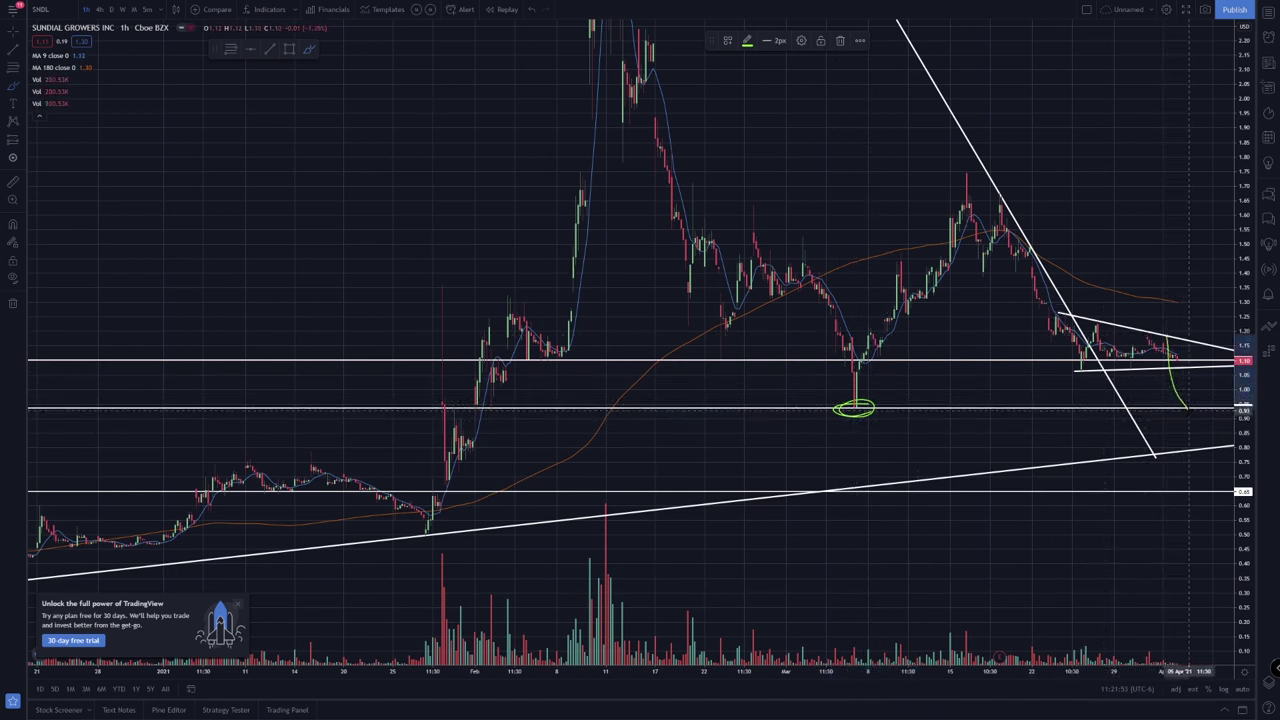
{"action": "key", "text": "ctrl+z"}
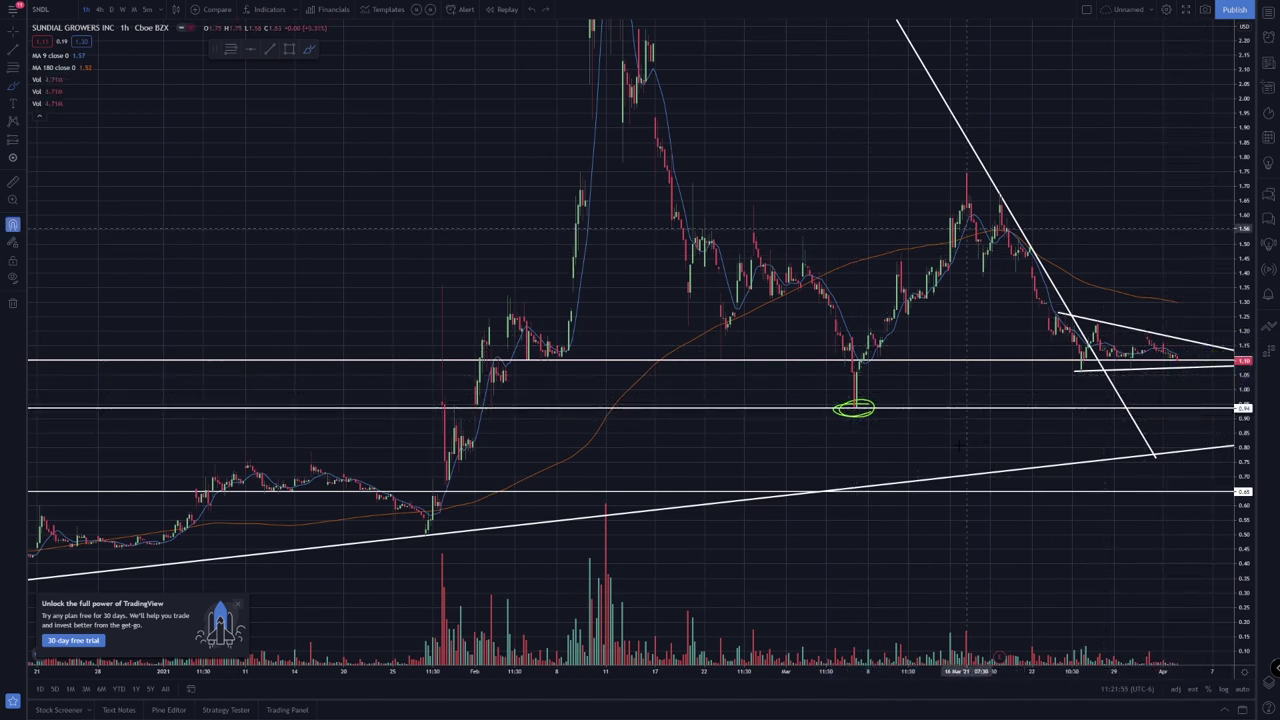
{"action": "key", "text": "ctrl+z"}
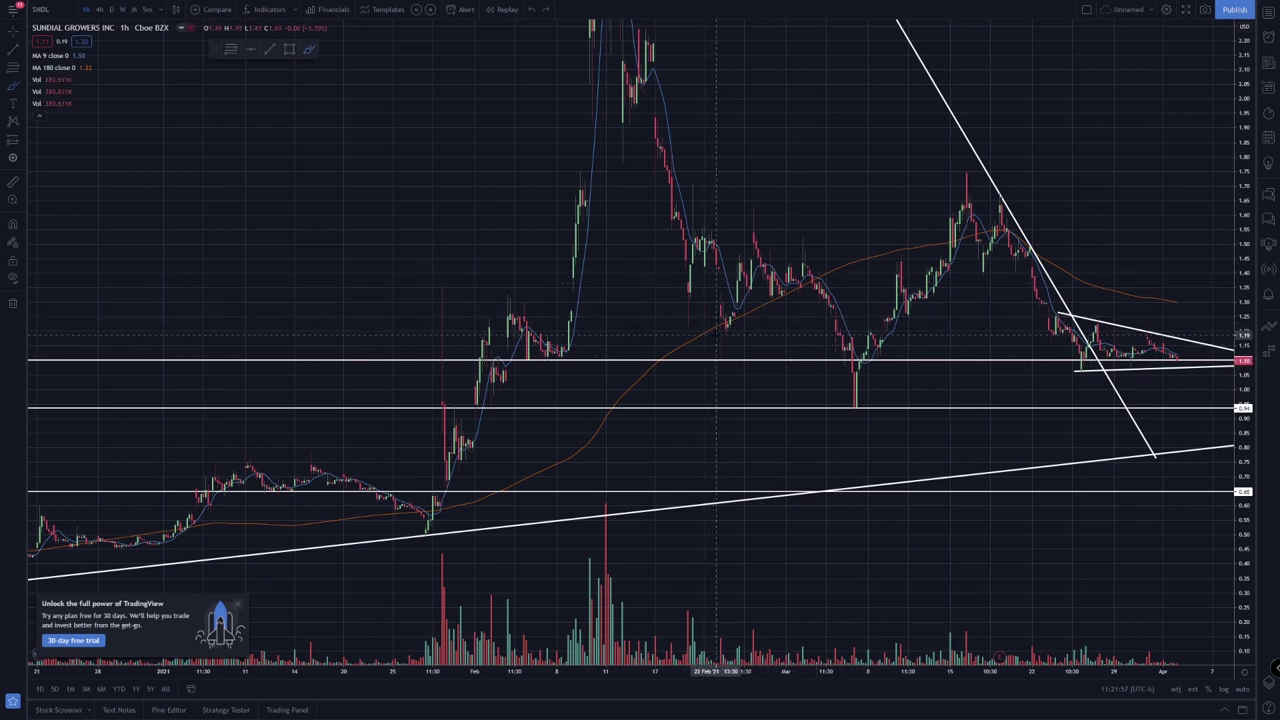
Sketch the V-shaped dip and rebound at the early March low, brush onward toward the small triangle, and undo the strokes.
{"action": "mouse_move", "coordinate": [716, 335]}
{"action": "left_mouse_down"}
{"action": "mouse_move", "coordinate": [735, 310]}
{"action": "mouse_move", "coordinate": [814, 275]}
{"action": "mouse_move", "coordinate": [845, 380]}
{"action": "mouse_move", "coordinate": [870, 362]}
{"action": "mouse_move", "coordinate": [808, 356]}
{"action": "mouse_move", "coordinate": [861, 419]}
{"action": "left_mouse_up"}
{"action": "key", "text": "ctrl+z"}
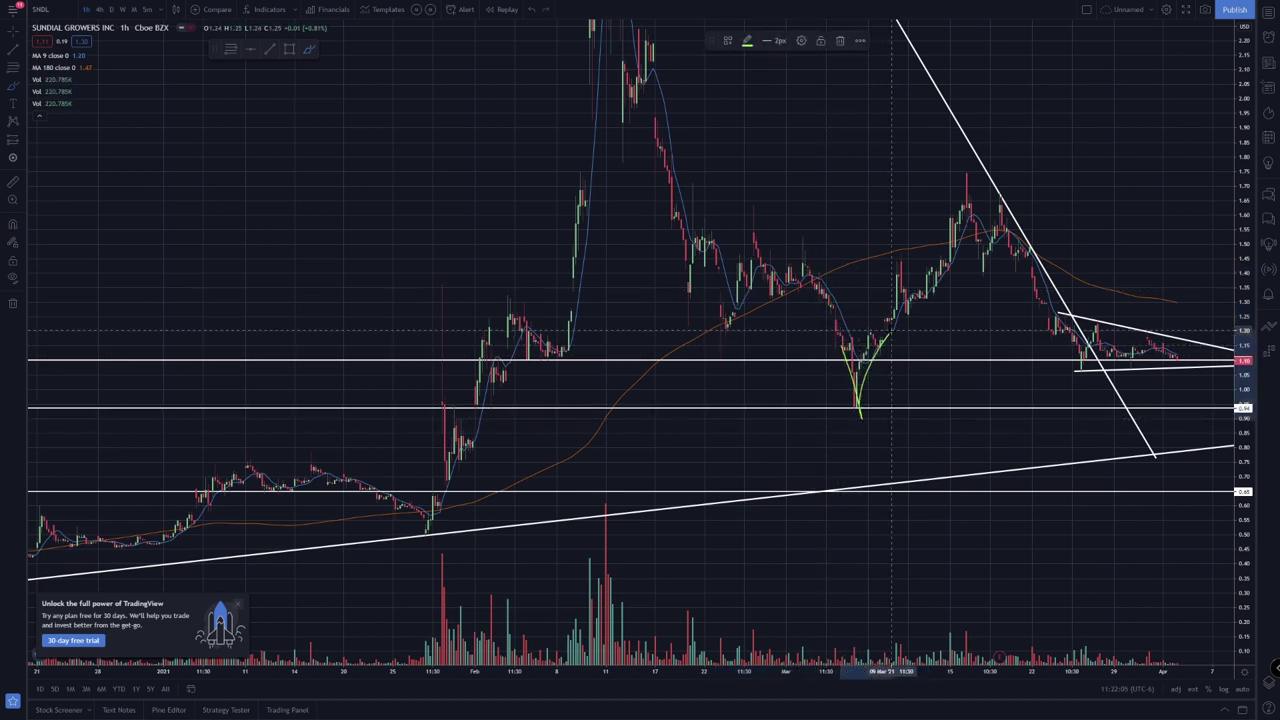
{"action": "mouse_move", "coordinate": [891, 330]}
{"action": "left_mouse_down"}
{"action": "mouse_move", "coordinate": [944, 253]}
{"action": "mouse_move", "coordinate": [1058, 338]}
{"action": "mouse_move", "coordinate": [1117, 329]}
{"action": "left_mouse_up"}
{"action": "key", "text": "ctrl+z"}
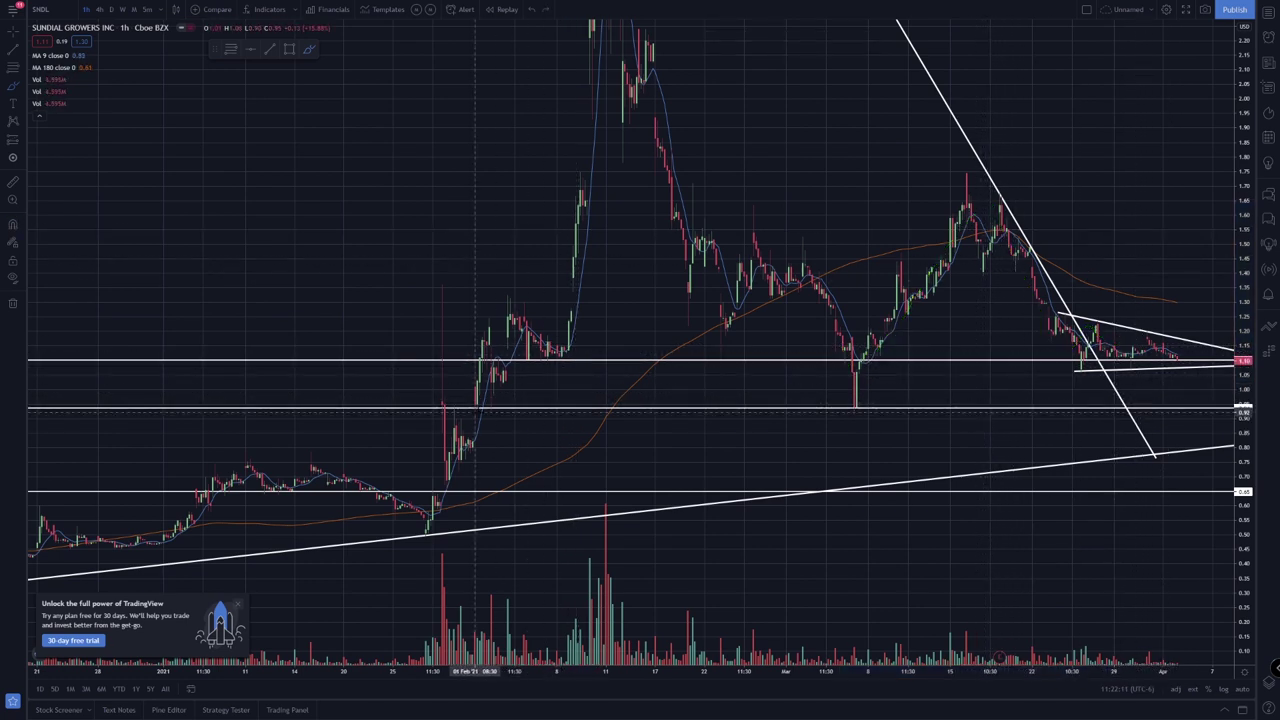
Mark the early February climb and circle where it meets the 0.94 level, and undo both strokes.
{"action": "mouse_move", "coordinate": [503, 402]}
{"action": "left_mouse_down"}
{"action": "mouse_move", "coordinate": [469, 410]}
{"action": "mouse_move", "coordinate": [470, 365]}
{"action": "mouse_move", "coordinate": [490, 330]}
{"action": "left_mouse_up"}
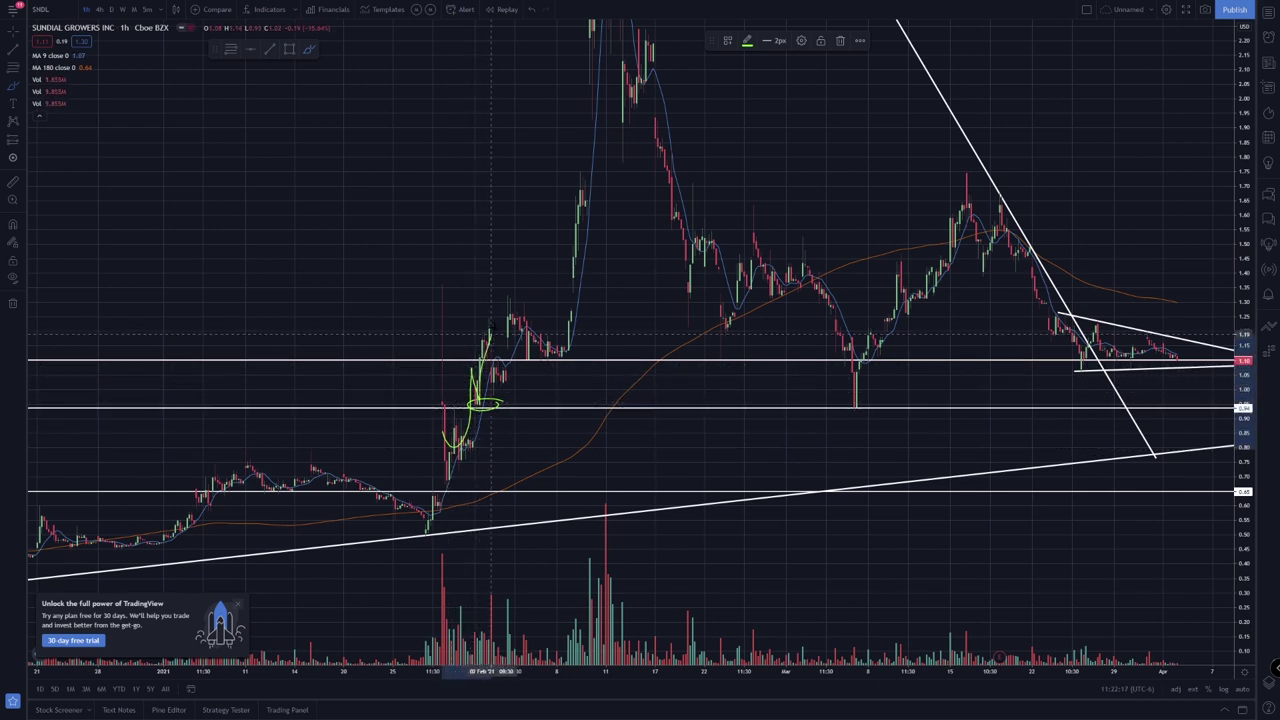
{"action": "key", "text": "ctrl+z"}
{"action": "key", "text": "ctrl+z"}
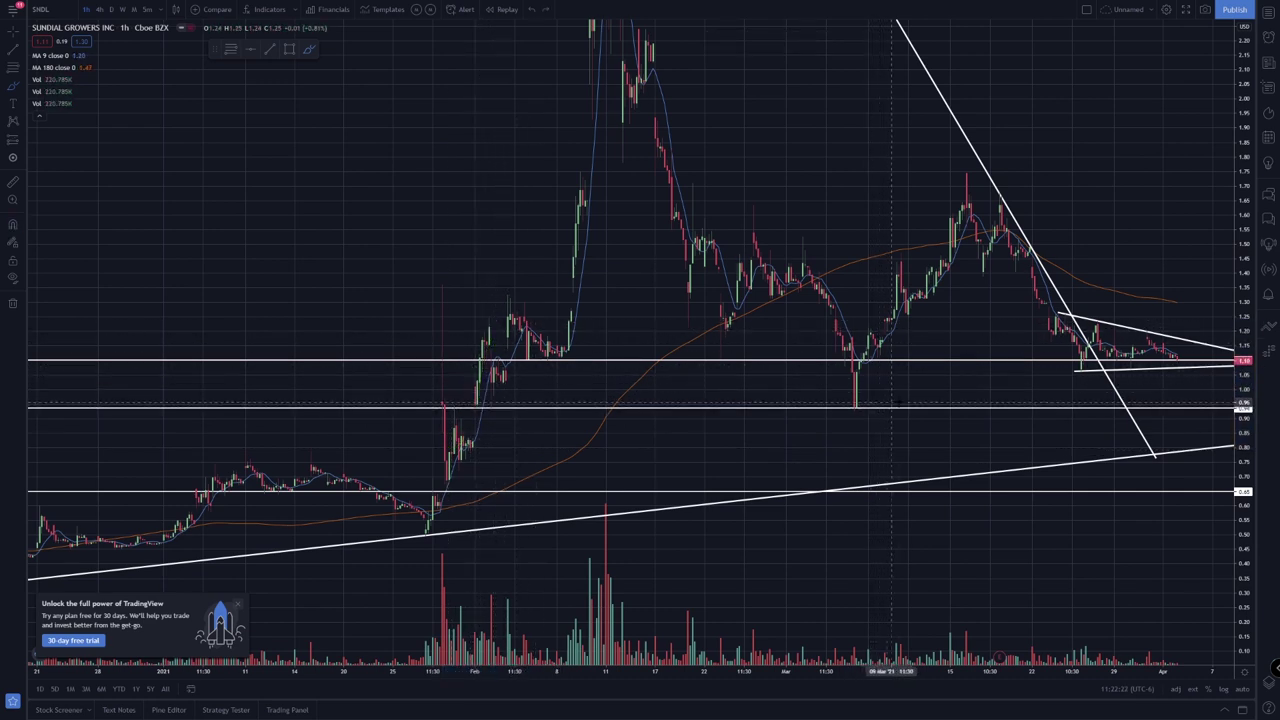
Brush around the March low at 0.94 and from the latest price toward the rising trendline, undoing each stroke.
{"action": "mouse_move", "coordinate": [917, 403]}
{"action": "left_mouse_down"}
{"action": "mouse_move", "coordinate": [775, 405]}
{"action": "mouse_move", "coordinate": [1044, 420]}
{"action": "mouse_move", "coordinate": [1205, 406]}
{"action": "mouse_move", "coordinate": [827, 405]}
{"action": "left_mouse_up"}
{"action": "key", "text": "ctrl+z"}
{"action": "scroll", "coordinate": [991, 375], "scroll_direction": "up", "scroll_amount": 2}
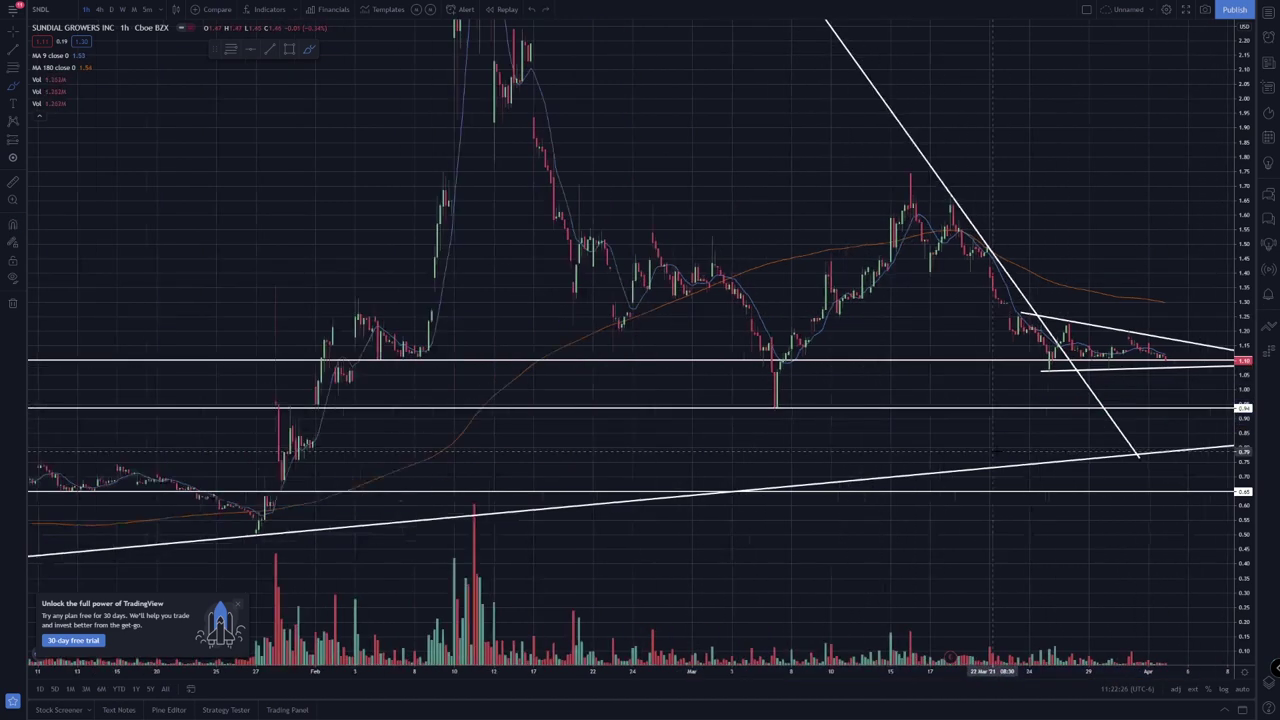
{"action": "scroll", "coordinate": [1060, 365], "scroll_direction": "down", "scroll_amount": 3}
{"action": "mouse_move", "coordinate": [1180, 357]}
{"action": "left_mouse_down"}
{"action": "mouse_move", "coordinate": [800, 331]}
{"action": "mouse_move", "coordinate": [813, 425]}
{"action": "mouse_move", "coordinate": [881, 408]}
{"action": "mouse_move", "coordinate": [954, 454]}
{"action": "left_mouse_up"}
{"action": "key", "text": "ctrl+z"}
Sketch a large triangle from the mid-March peak with a zigzag price path inside it, and undo the strokes.
{"action": "mouse_move", "coordinate": [597, 193]}
{"action": "left_mouse_down"}
{"action": "mouse_move", "coordinate": [1194, 437]}
{"action": "mouse_move", "coordinate": [777, 520]}
{"action": "mouse_move", "coordinate": [638, 239]}
{"action": "mouse_move", "coordinate": [828, 491]}
{"action": "left_mouse_up"}
{"action": "left_click_drag", "start_coordinate": [950, 368], "coordinate": [1082, 469]}
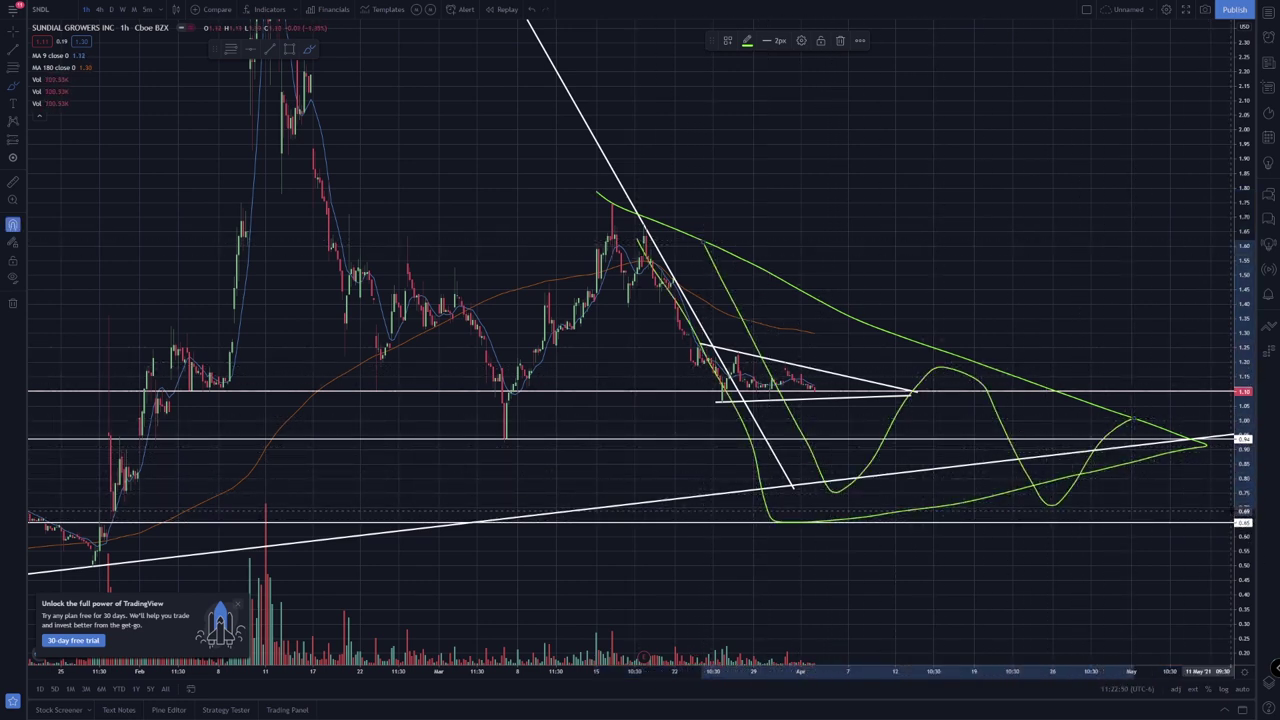
{"action": "key", "text": "ctrl+z"}
{"action": "key", "text": "ctrl+z"}
{"action": "scroll", "coordinate": [1006, 380], "scroll_direction": "down", "scroll_amount": 2}
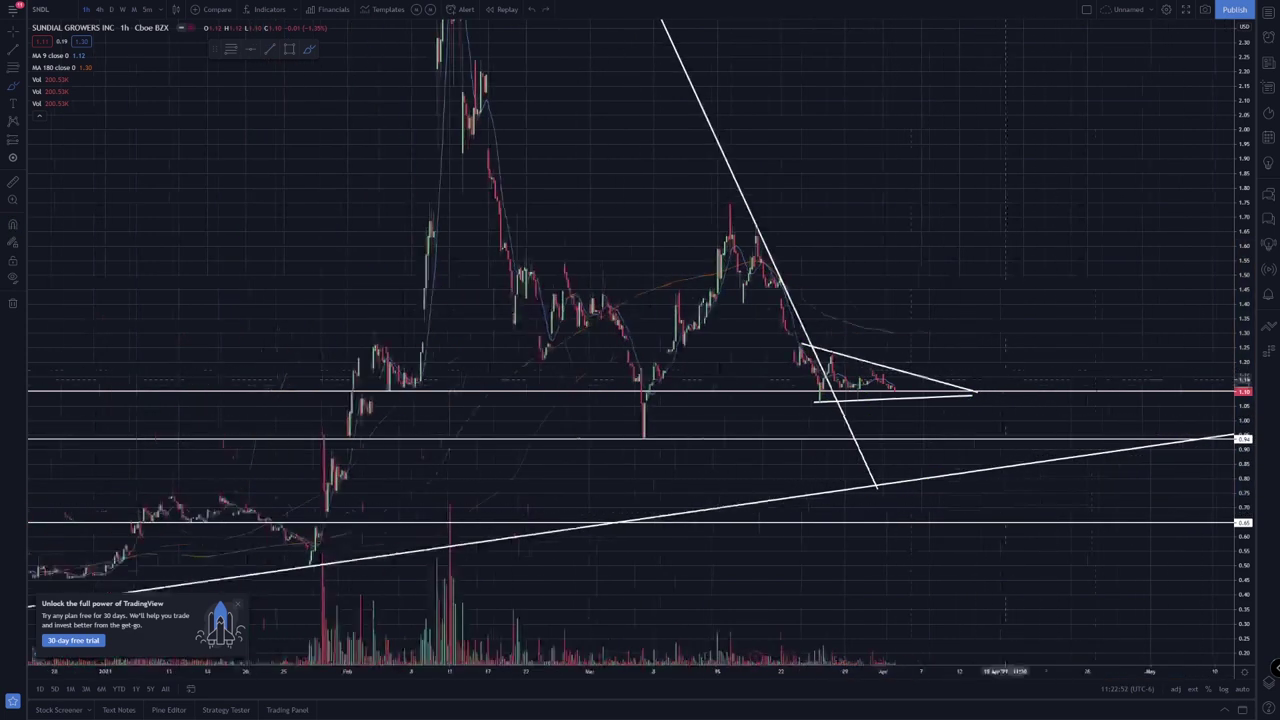
Circle the declining March volume and the latest volume bars, mark the triangle's upper edge, and undo all the strokes.
{"action": "scroll", "coordinate": [1006, 380], "scroll_direction": "down", "scroll_amount": 2}
{"action": "left_click_drag", "start_coordinate": [1243, 72], "coordinate": [1204, 279]}
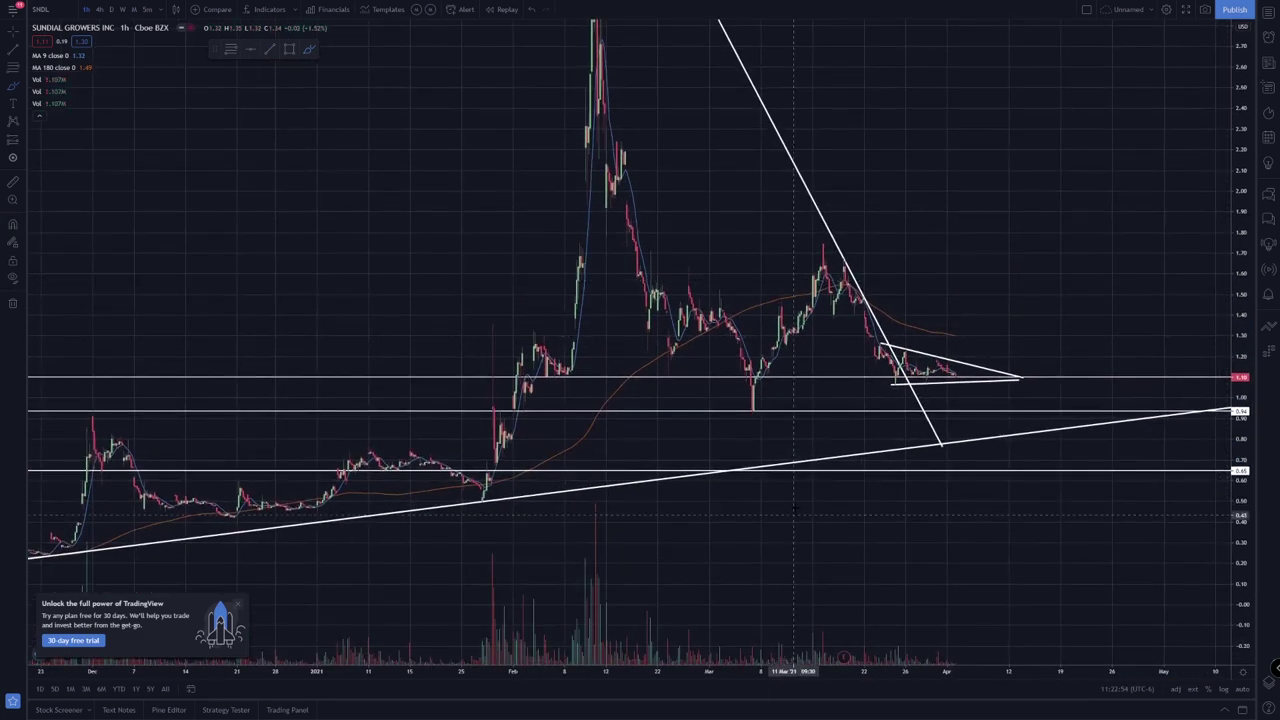
{"action": "mouse_move", "coordinate": [1076, 612]}
{"action": "left_mouse_down"}
{"action": "mouse_move", "coordinate": [725, 596]}
{"action": "mouse_move", "coordinate": [990, 660]}
{"action": "mouse_move", "coordinate": [1070, 583]}
{"action": "mouse_move", "coordinate": [956, 594]}
{"action": "left_mouse_up"}
{"action": "left_click_drag", "start_coordinate": [945, 643], "coordinate": [951, 666]}
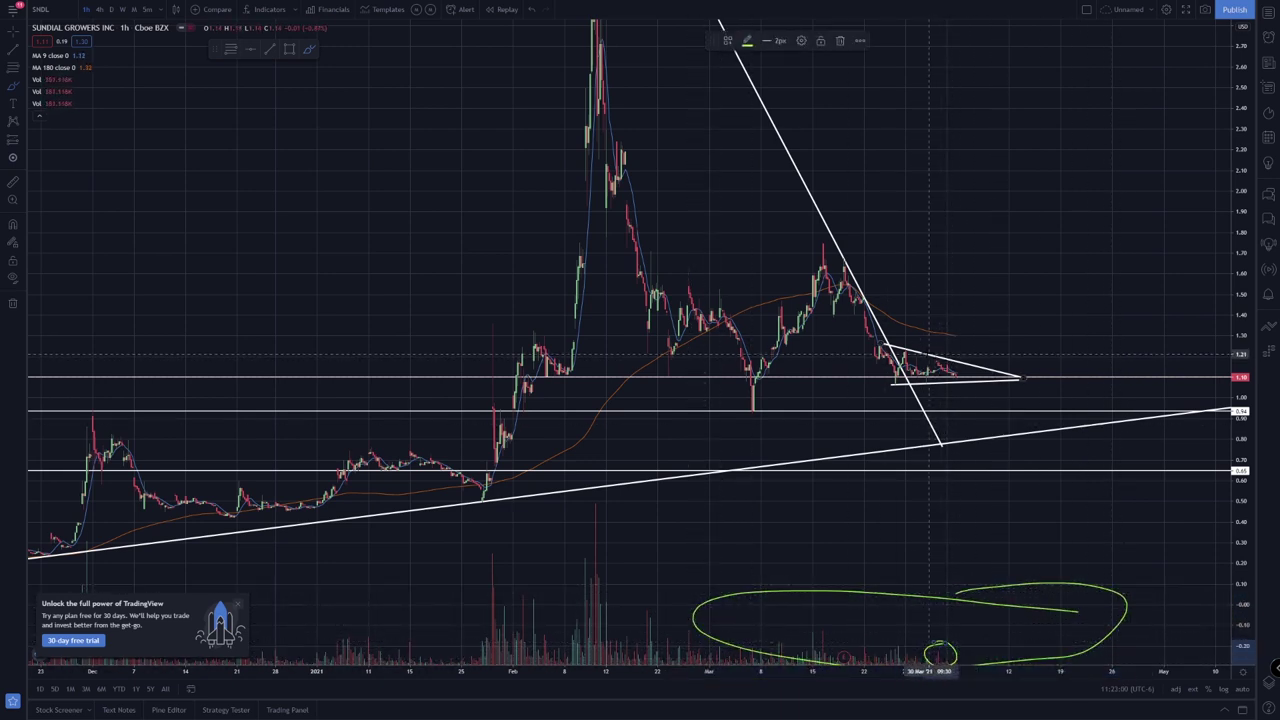
{"action": "mouse_move", "coordinate": [934, 358]}
{"action": "left_mouse_down"}
{"action": "mouse_move", "coordinate": [946, 377]}
{"action": "mouse_move", "coordinate": [928, 357]}
{"action": "left_mouse_up"}
{"action": "key", "text": "ctrl+z"}
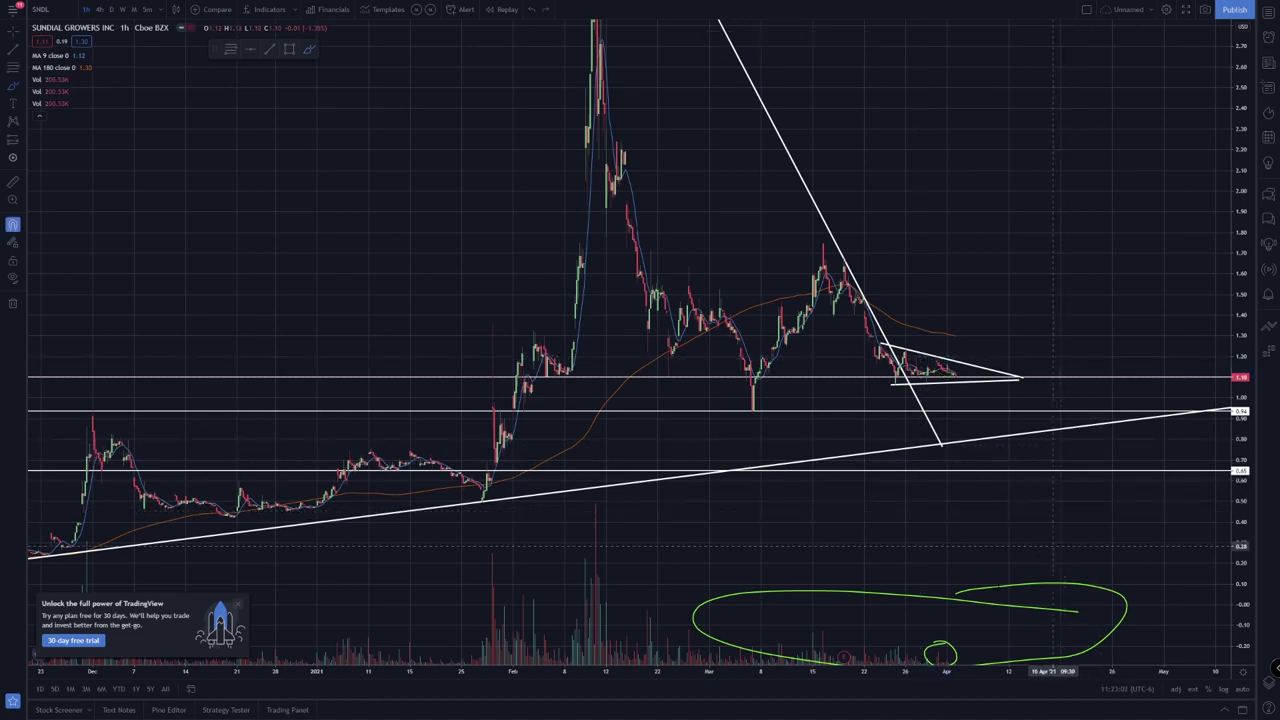
{"action": "key", "text": "ctrl+z"}
{"action": "left_click_drag", "start_coordinate": [953, 658], "coordinate": [970, 648]}
{"action": "key", "text": "ctrl+z"}
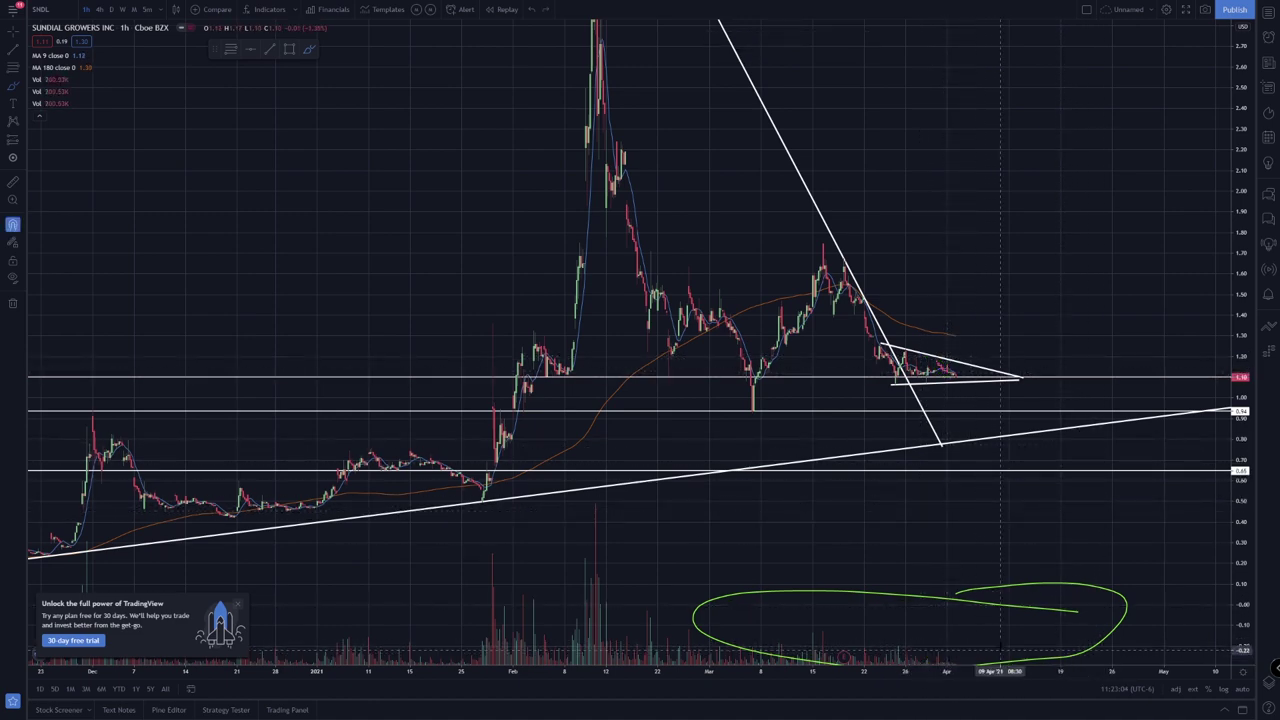
{"action": "key", "text": "ctrl+z"}
Brush around the 0.94 support area below the small triangle and sketch a drop from the latest candles to that level.
{"action": "scroll", "coordinate": [1060, 632], "scroll_direction": "up", "scroll_amount": 2}
{"action": "scroll", "coordinate": [1110, 610], "scroll_direction": "down", "scroll_amount": 3}
{"action": "left_click_drag", "start_coordinate": [1231, 564], "coordinate": [1231, 290]}
{"action": "scroll", "coordinate": [1060, 338], "scroll_direction": "up", "scroll_amount": 4}
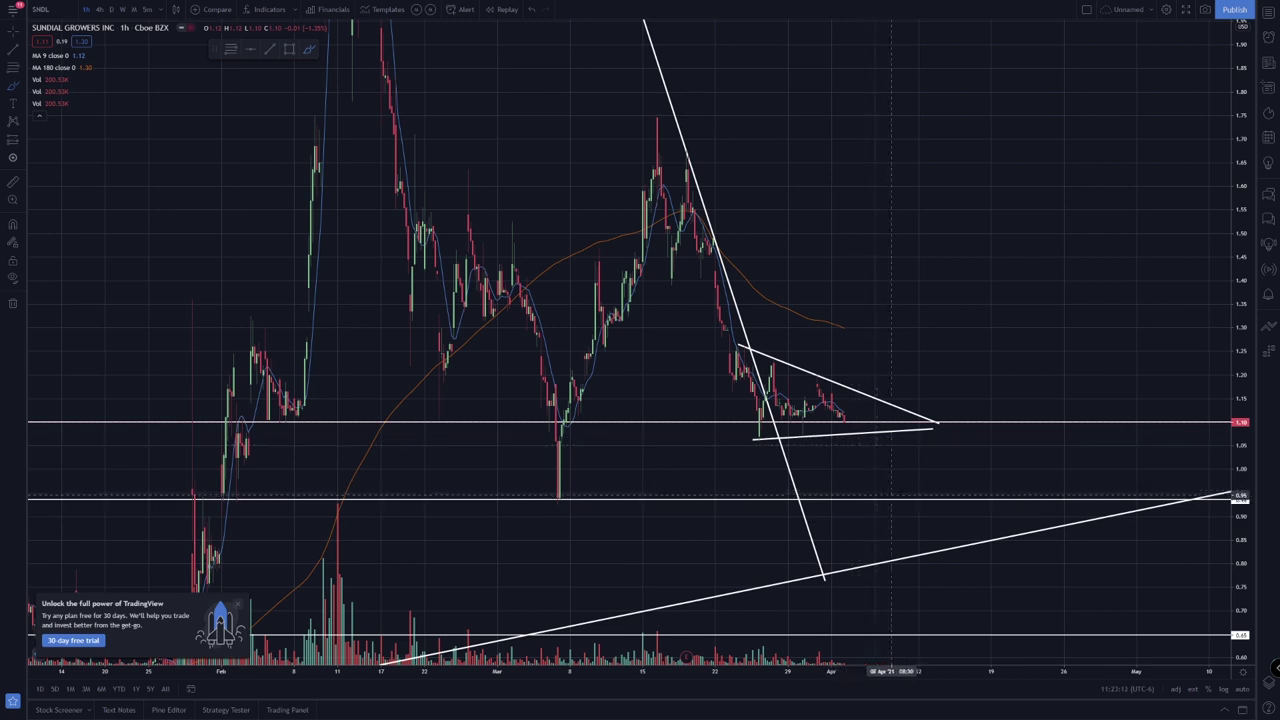
{"action": "mouse_move", "coordinate": [898, 487]}
{"action": "left_mouse_down"}
{"action": "mouse_move", "coordinate": [831, 488]}
{"action": "mouse_move", "coordinate": [884, 480]}
{"action": "mouse_move", "coordinate": [870, 480]}
{"action": "left_mouse_up"}
{"action": "mouse_move", "coordinate": [939, 533]}
{"action": "left_mouse_down"}
{"action": "mouse_move", "coordinate": [831, 559]}
{"action": "mouse_move", "coordinate": [938, 565]}
{"action": "mouse_move", "coordinate": [856, 543]}
{"action": "left_mouse_up"}
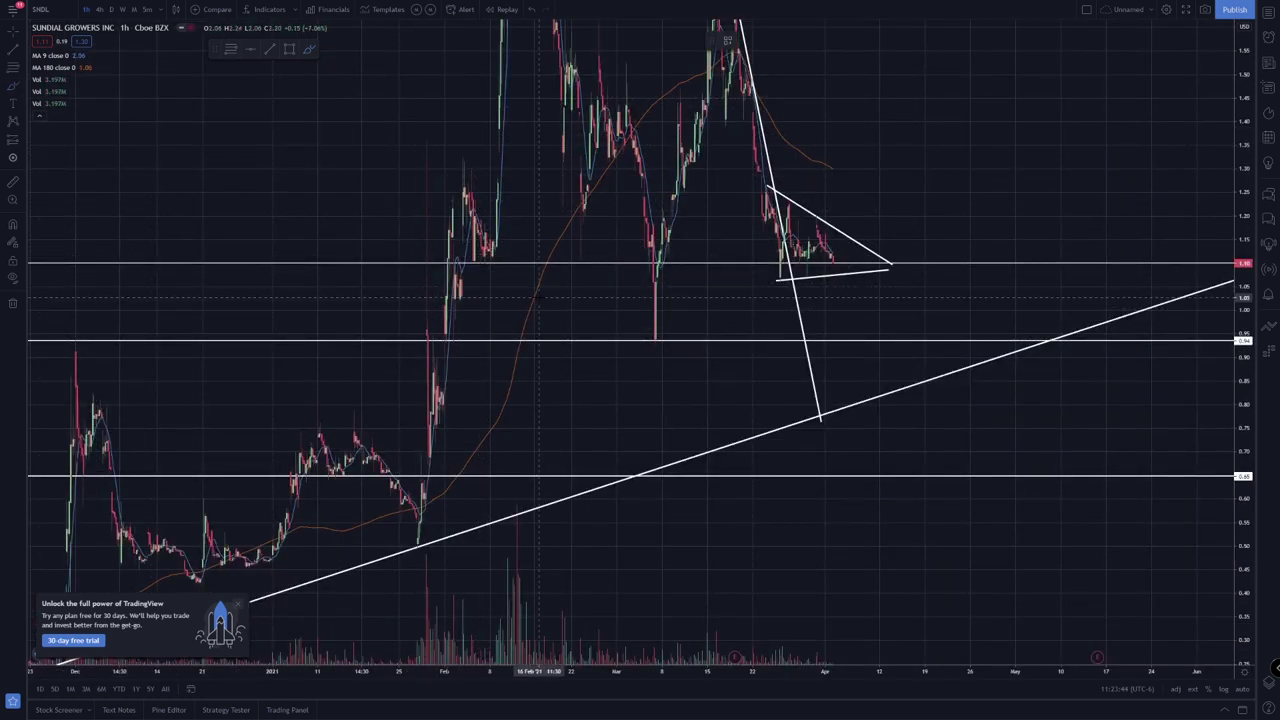
{"action": "mouse_move", "coordinate": [816, 228]}
{"action": "left_mouse_down"}
{"action": "mouse_move", "coordinate": [861, 335]}
{"action": "mouse_move", "coordinate": [824, 347]}
{"action": "mouse_move", "coordinate": [931, 349]}
{"action": "mouse_move", "coordinate": [859, 330]}
{"action": "mouse_move", "coordinate": [823, 337]}
{"action": "left_mouse_up"}
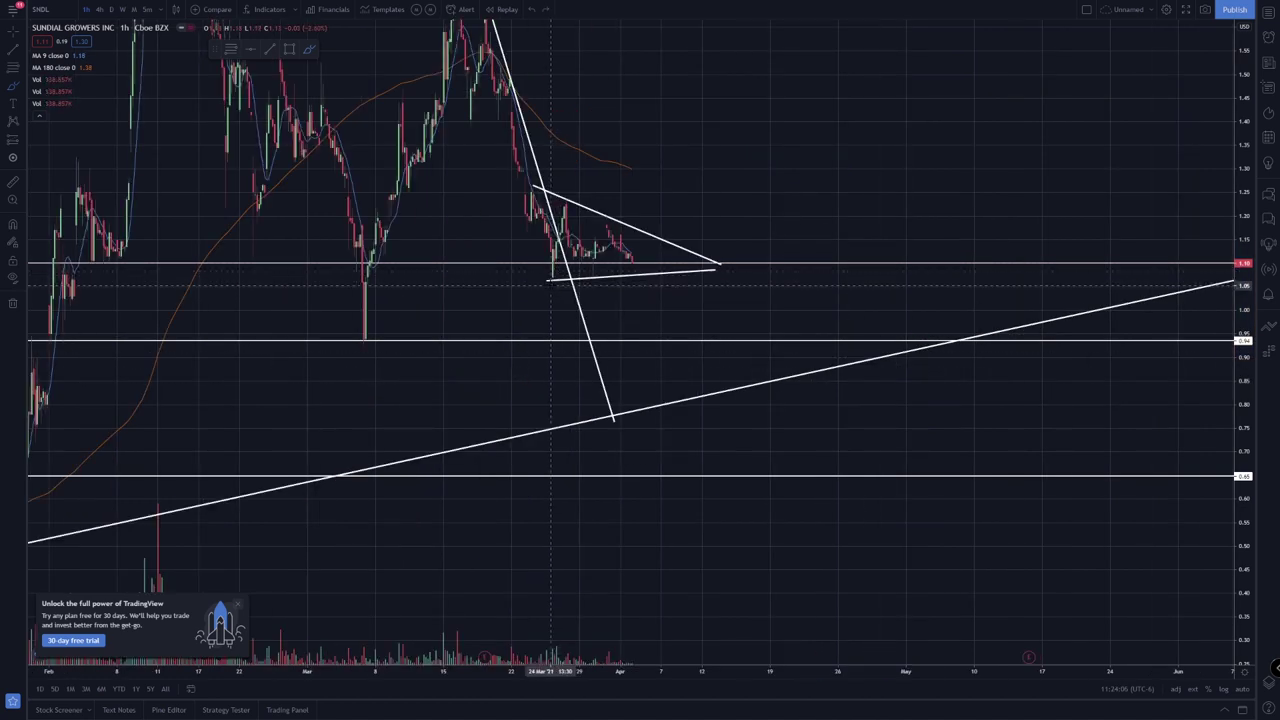
Sketch a zigzag through the small triangle with an upward breakout, extend the 180-period moving average downward, and undo both strokes.
{"action": "mouse_move", "coordinate": [552, 284]}
{"action": "left_mouse_down"}
{"action": "mouse_move", "coordinate": [582, 214]}
{"action": "mouse_move", "coordinate": [619, 279]}
{"action": "mouse_move", "coordinate": [650, 240]}
{"action": "mouse_move", "coordinate": [704, 267]}
{"action": "mouse_move", "coordinate": [681, 273]}
{"action": "mouse_move", "coordinate": [697, 238]}
{"action": "mouse_move", "coordinate": [700, 250]}
{"action": "mouse_move", "coordinate": [710, 184]}
{"action": "left_mouse_up"}
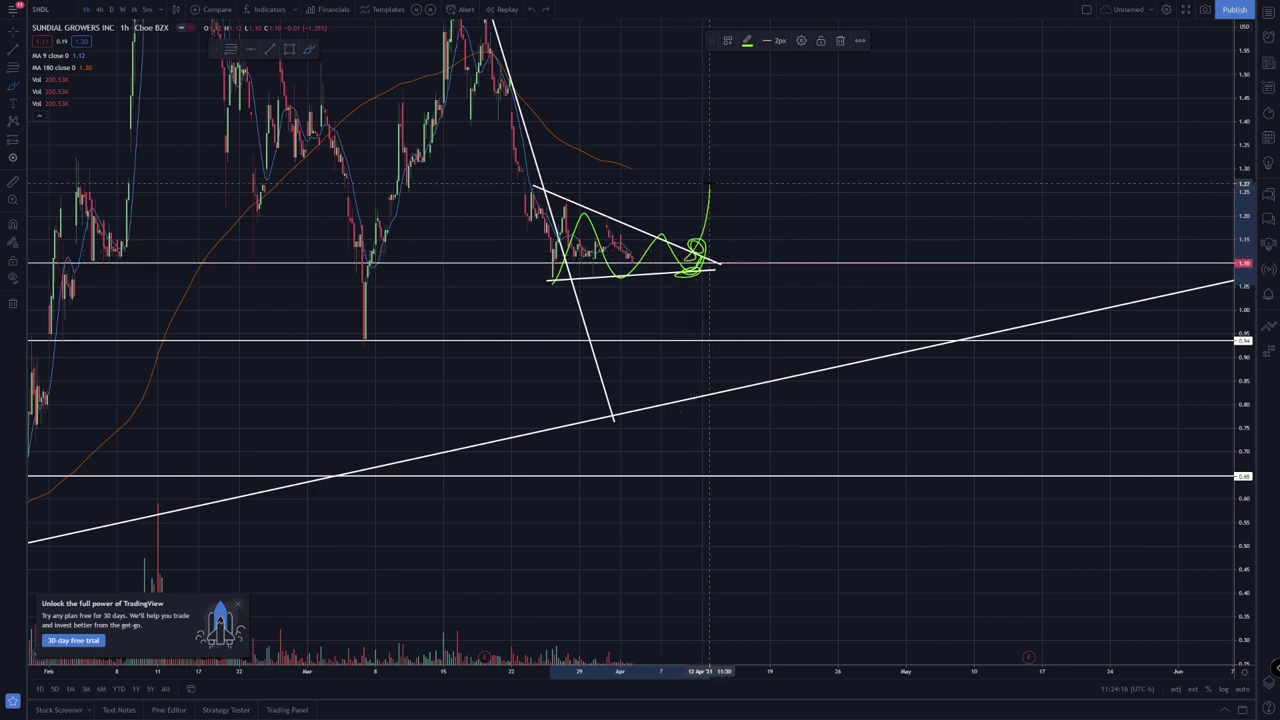
{"action": "mouse_move", "coordinate": [520, 115]}
{"action": "left_mouse_down"}
{"action": "mouse_move", "coordinate": [631, 166]}
{"action": "mouse_move", "coordinate": [852, 220]}
{"action": "left_mouse_up"}
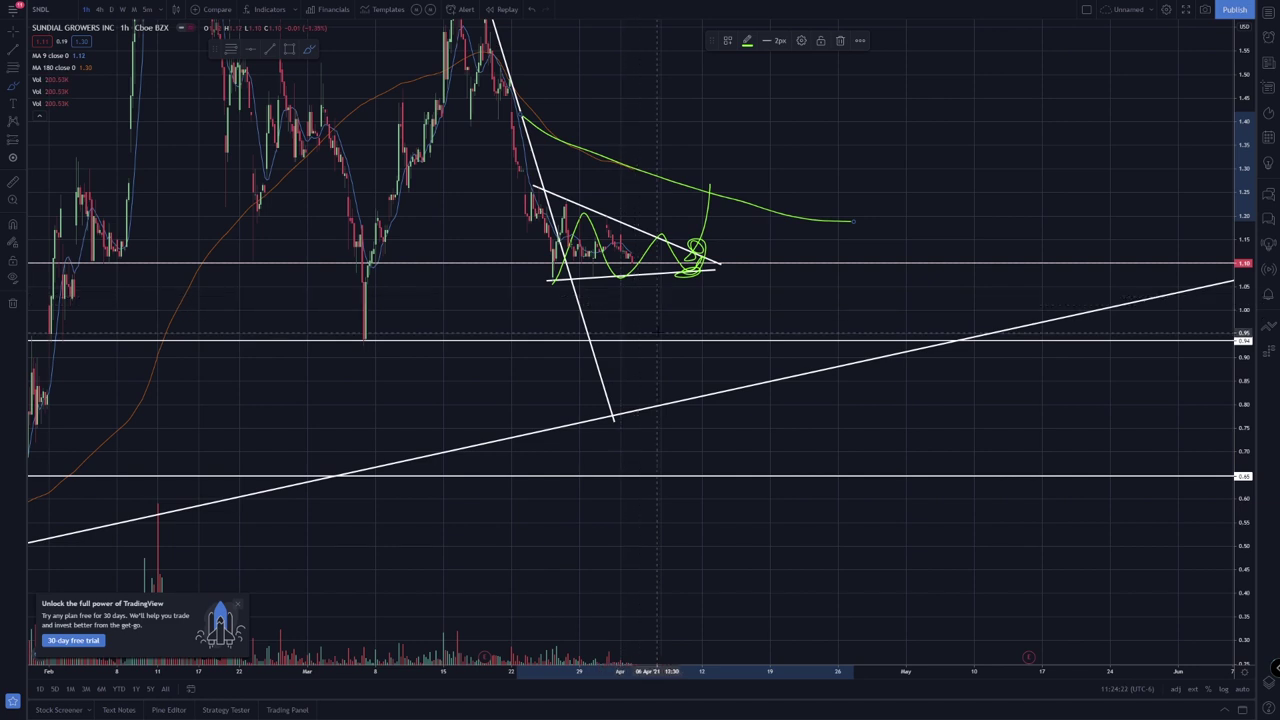
{"action": "scroll", "coordinate": [660, 305], "scroll_direction": "down", "scroll_amount": 3}
{"action": "scroll", "coordinate": [686, 315], "scroll_direction": "up", "scroll_amount": 3}
{"action": "scroll", "coordinate": [686, 315], "scroll_direction": "down", "scroll_amount": 1}
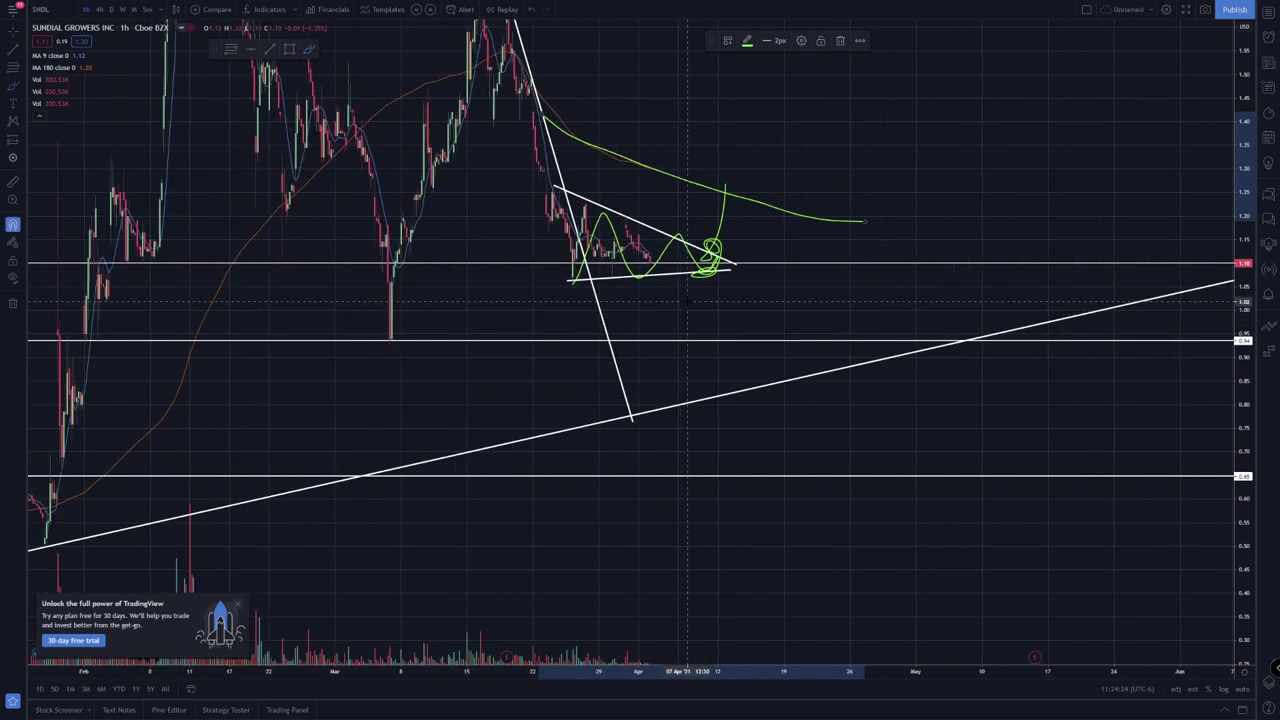
{"action": "key", "text": "ctrl+z"}
{"action": "key", "text": "ctrl+z"}
Sketch a downward break from the latest candles through the triangle's lower edge, and undo the stroke.
{"action": "left_click_drag", "start_coordinate": [629, 234], "coordinate": [697, 307]}
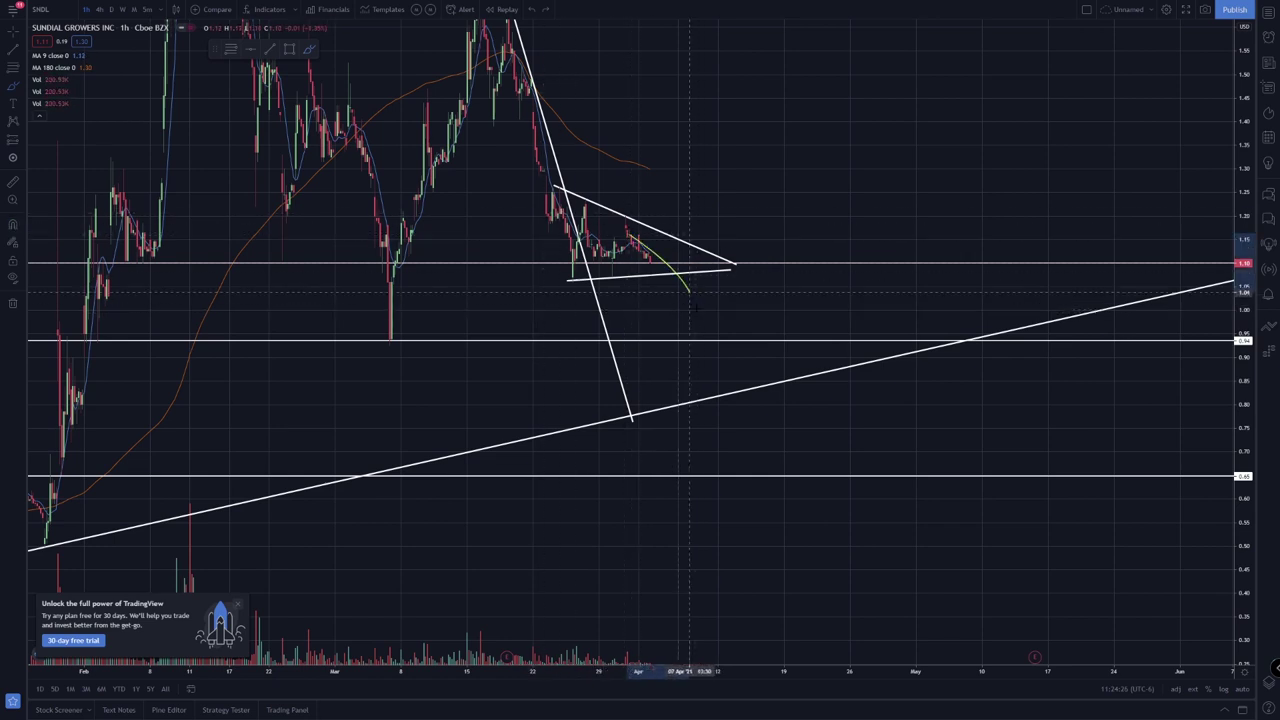
{"action": "key", "text": "ctrl+z"}
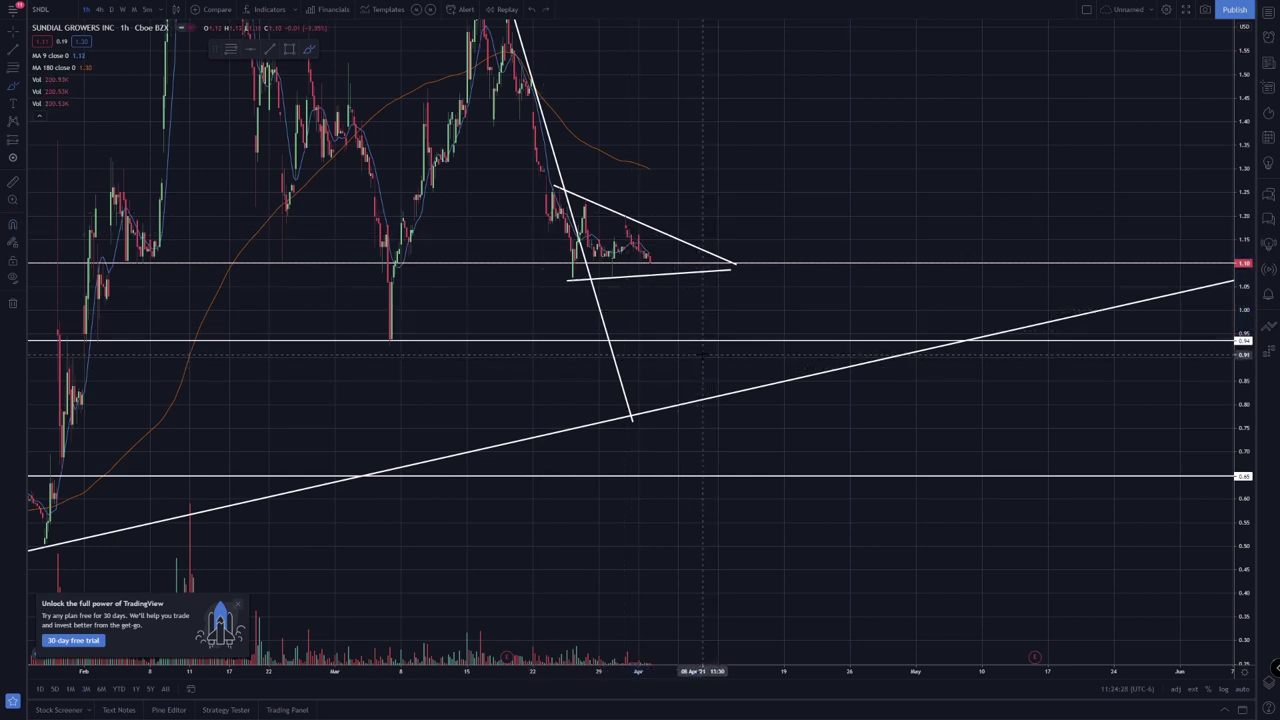